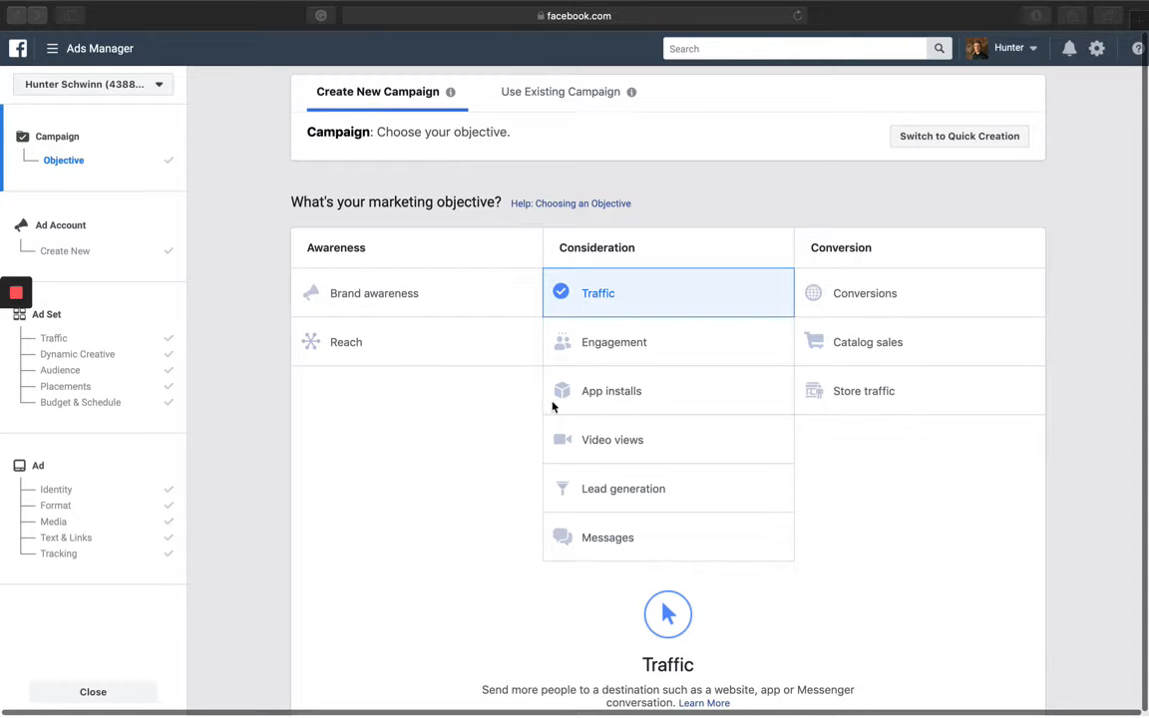
Turn on Campaign Budget Optimization to view its budget type and bid strategy options, and turn it off again.
scroll(853, 356, down, 5)
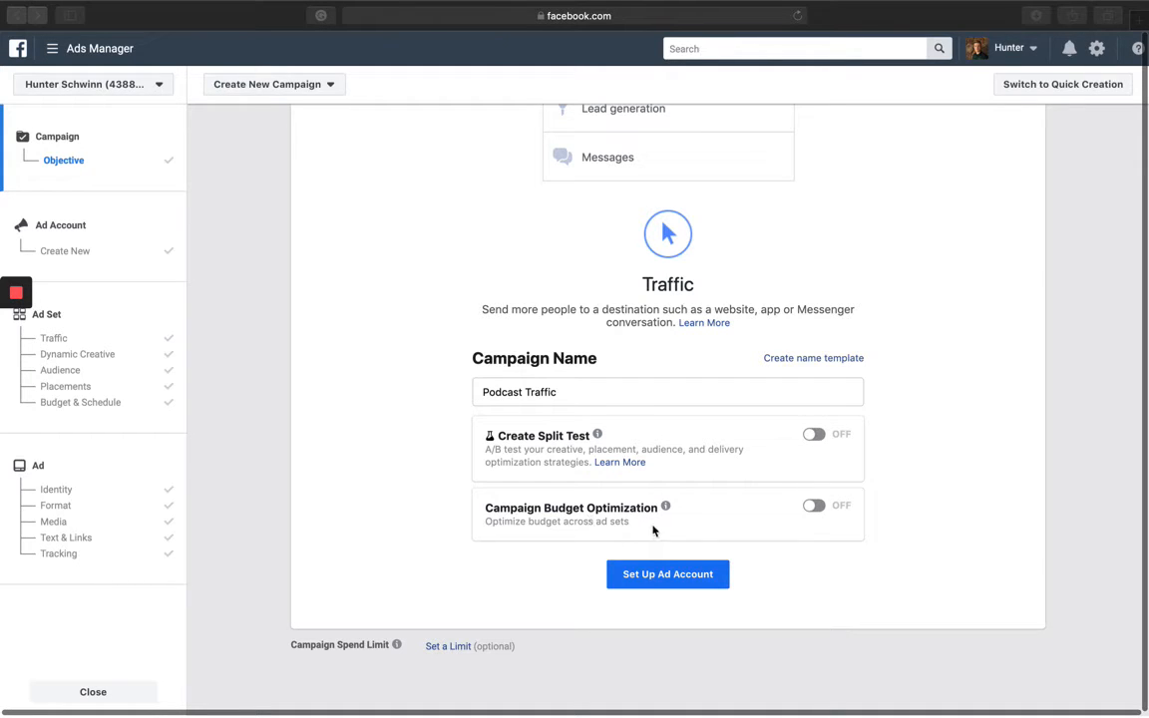
click(815, 507)
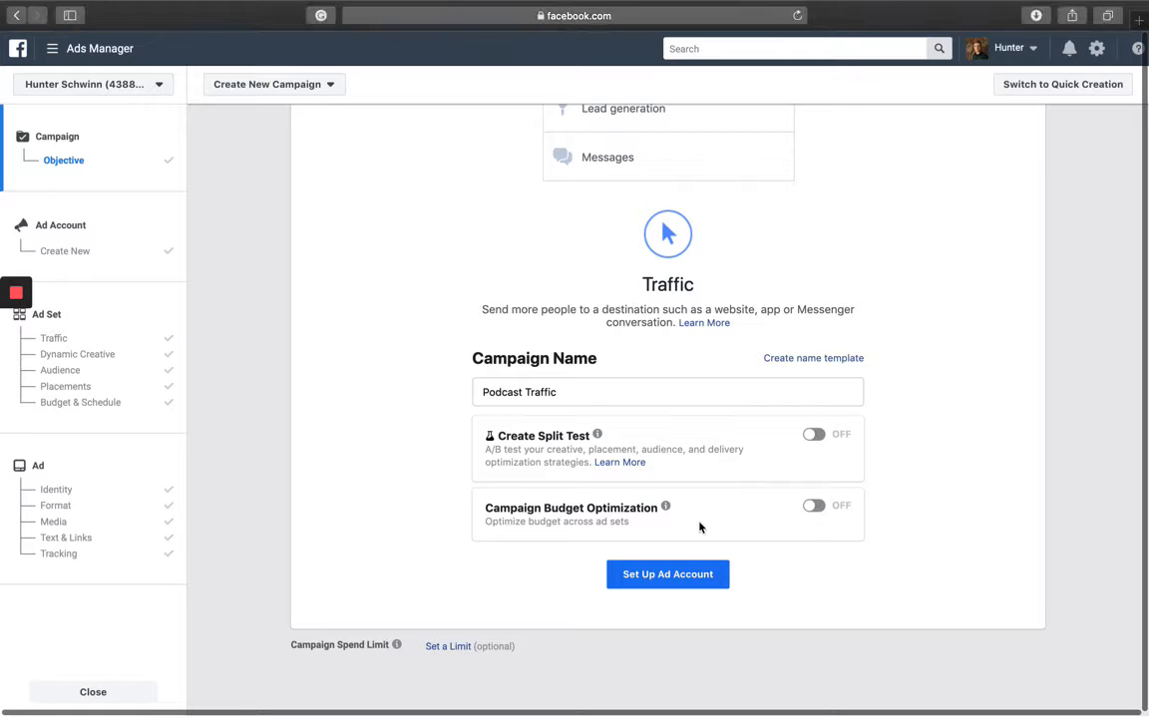
click(815, 506)
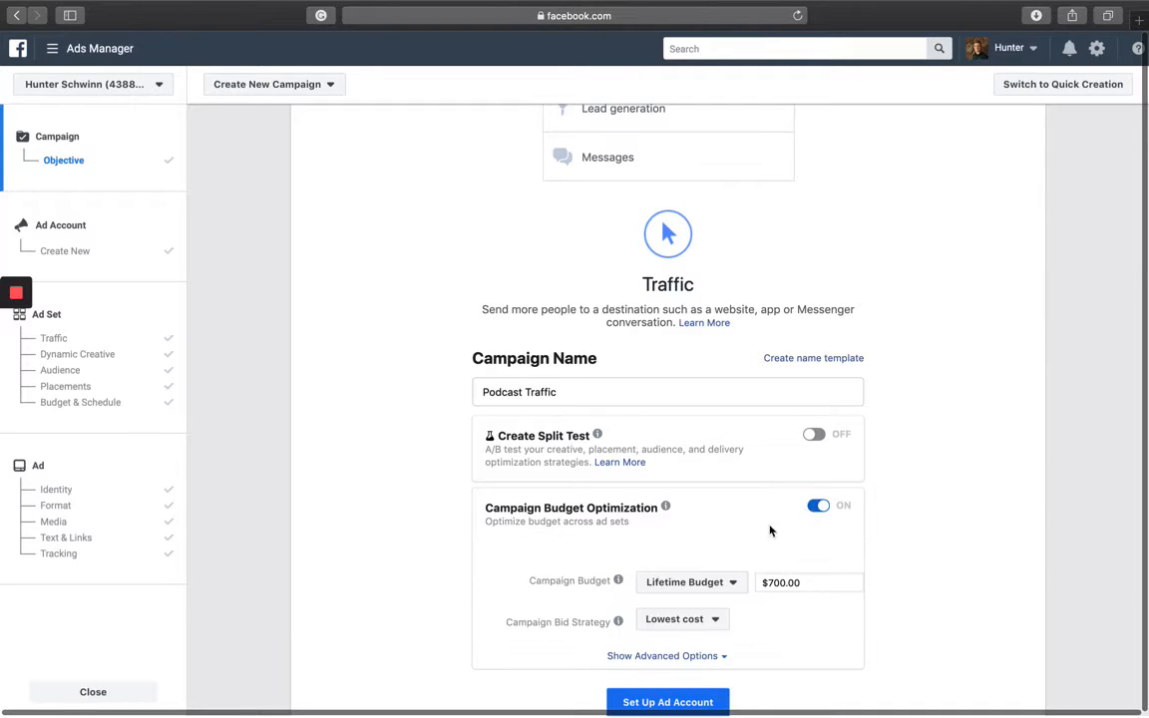
scroll(744, 531, down, 2)
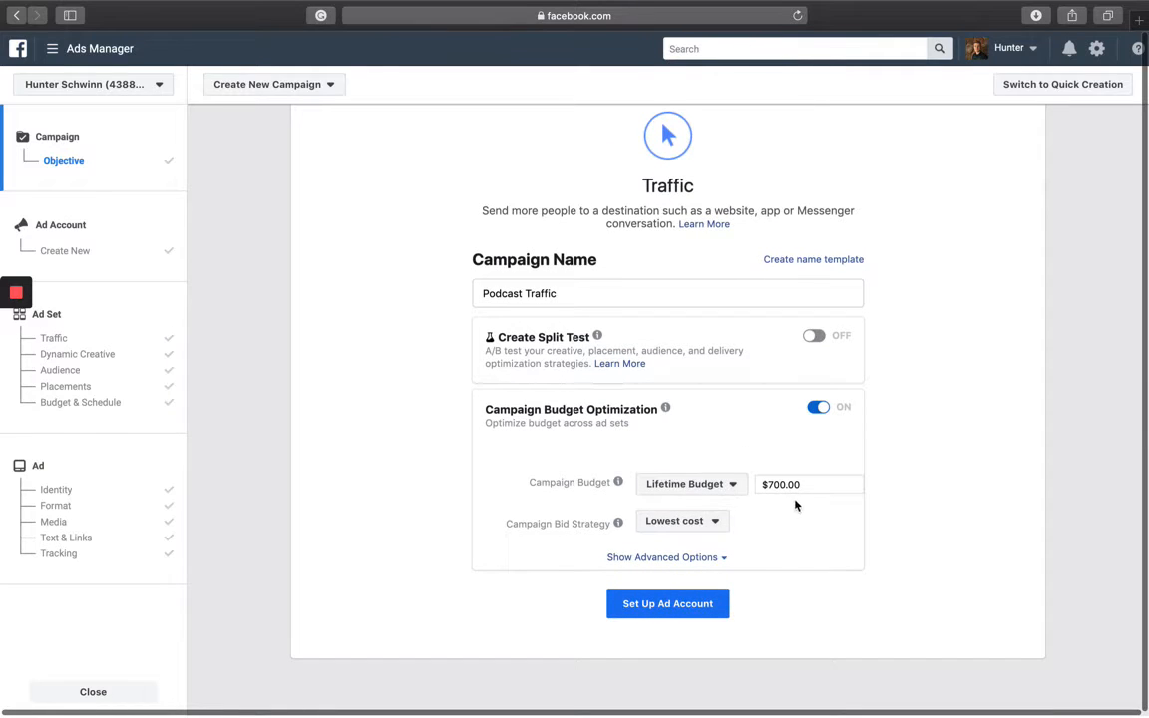
click(731, 483)
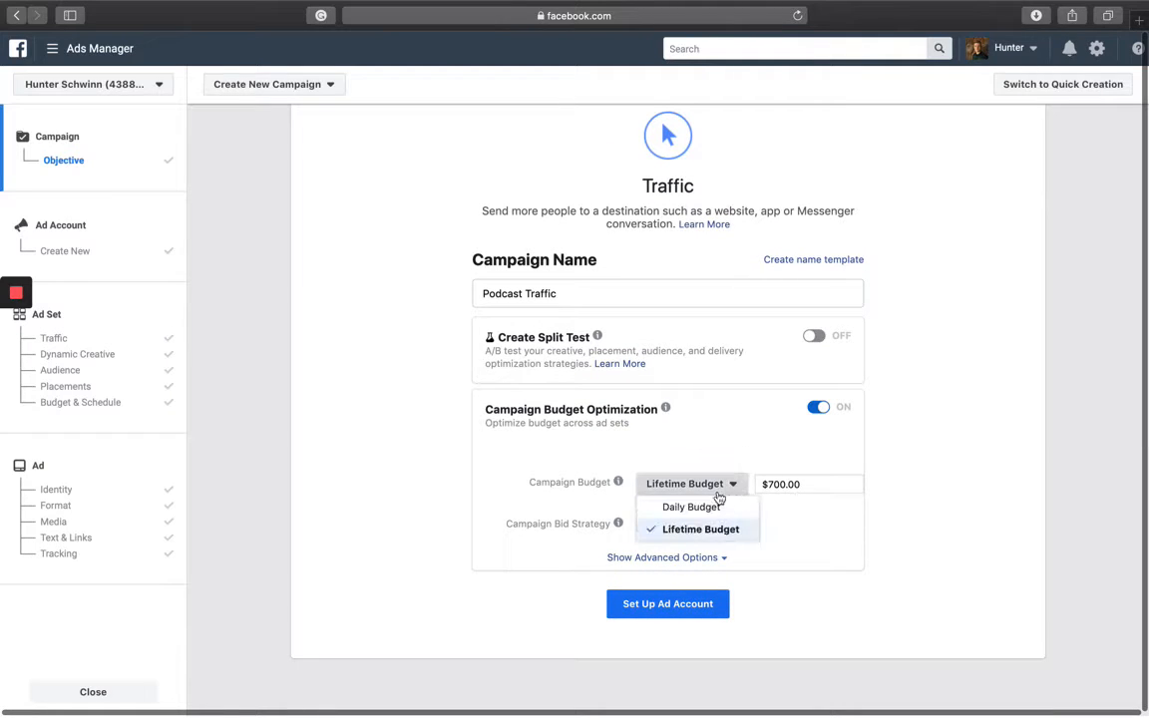
click(729, 493)
click(714, 523)
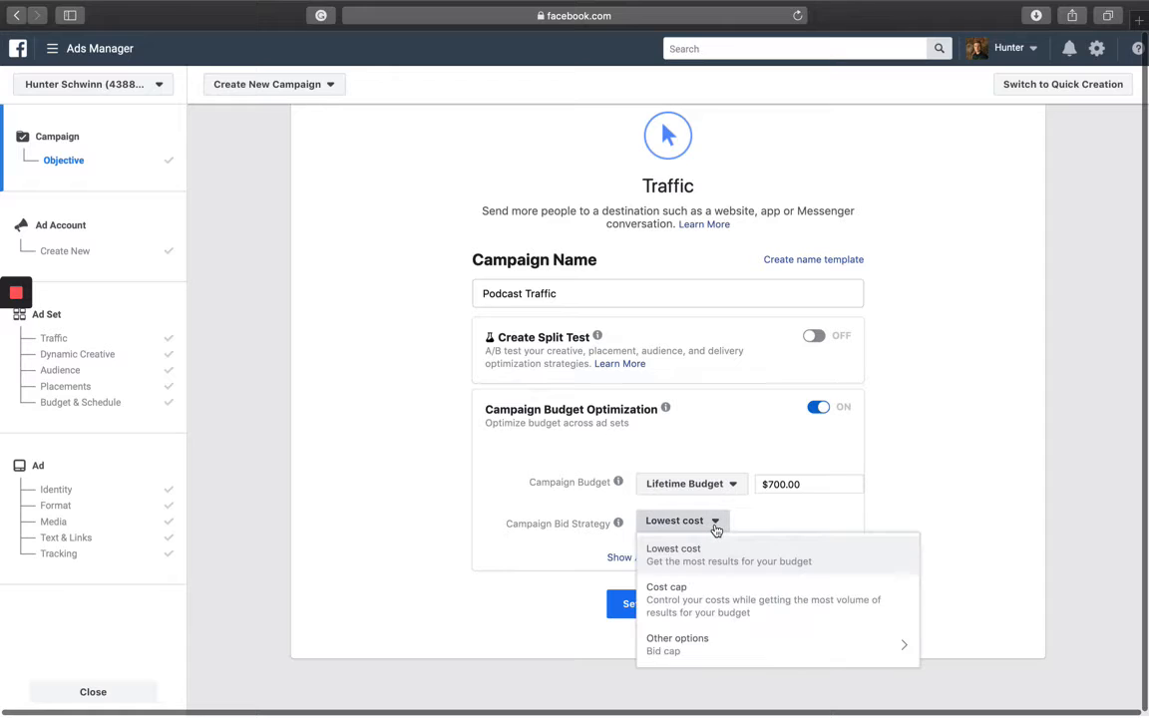
scroll(713, 621, down, 1)
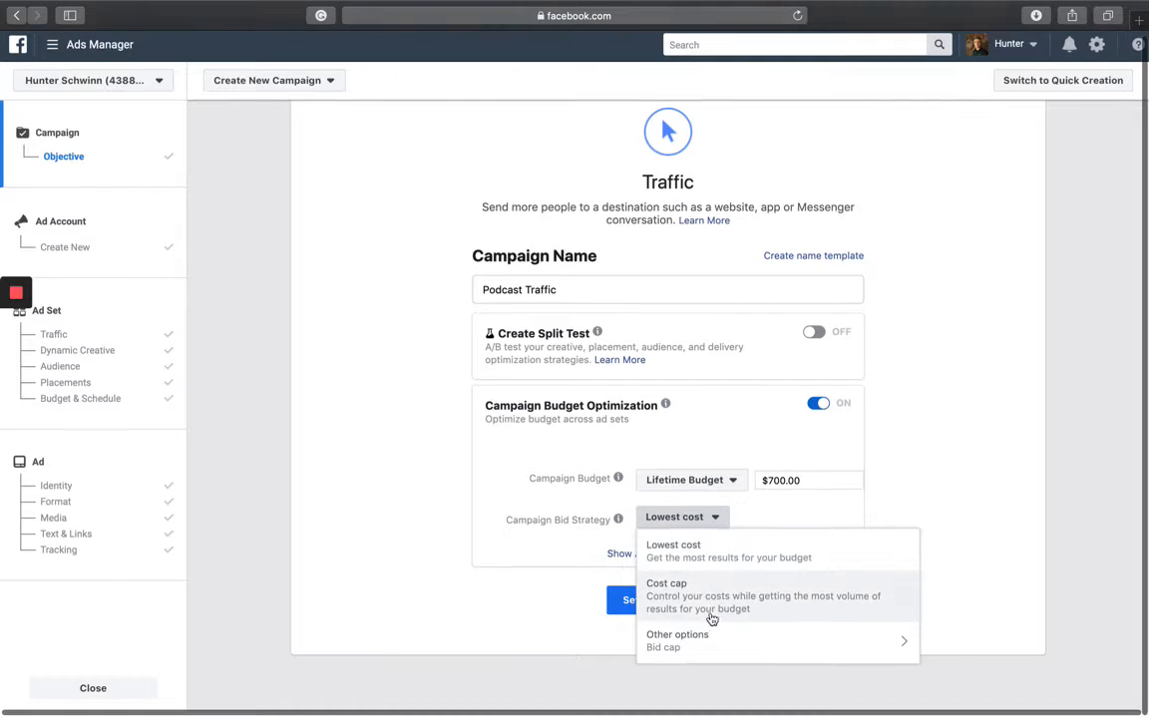
click(815, 506)
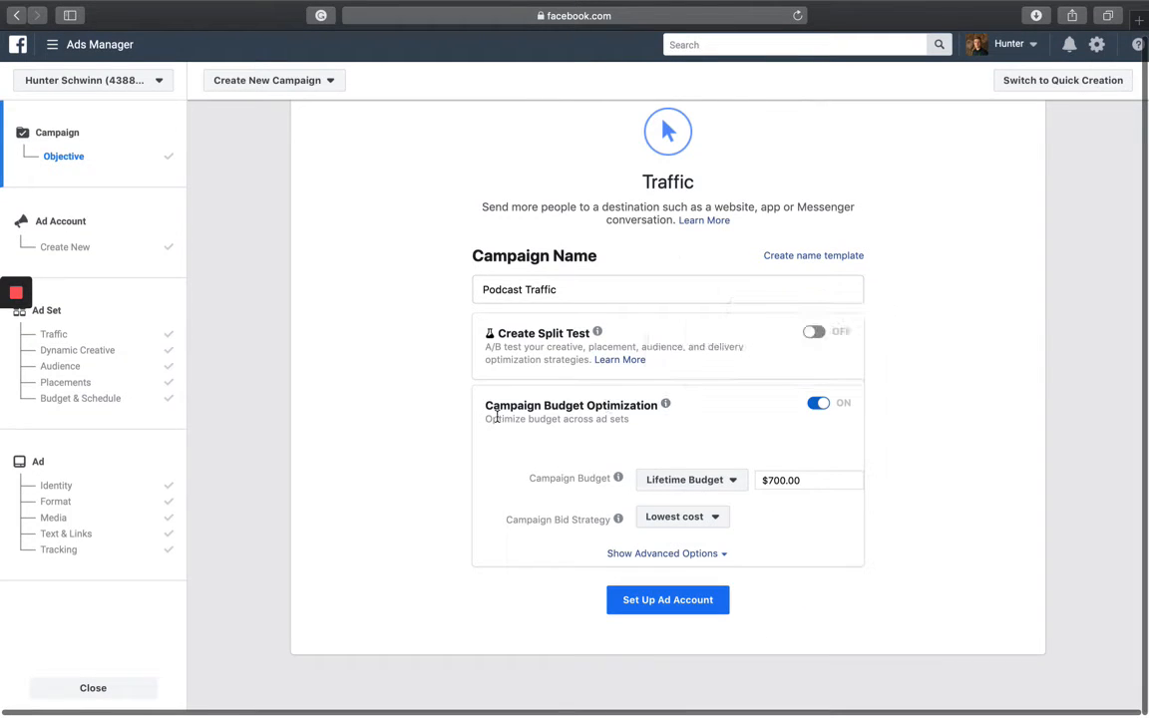
click(844, 402)
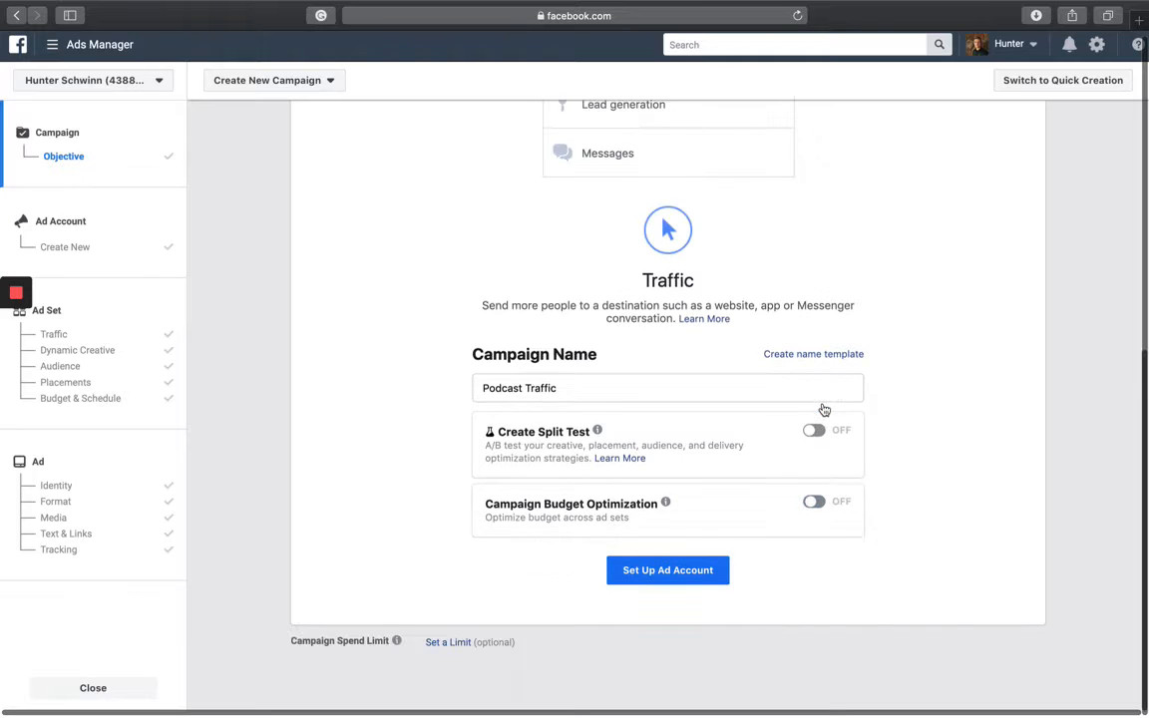
Proceed to the ad account setup, keep US Dollars and the America/Denver time zone, and continue to the ad set.
click(659, 569)
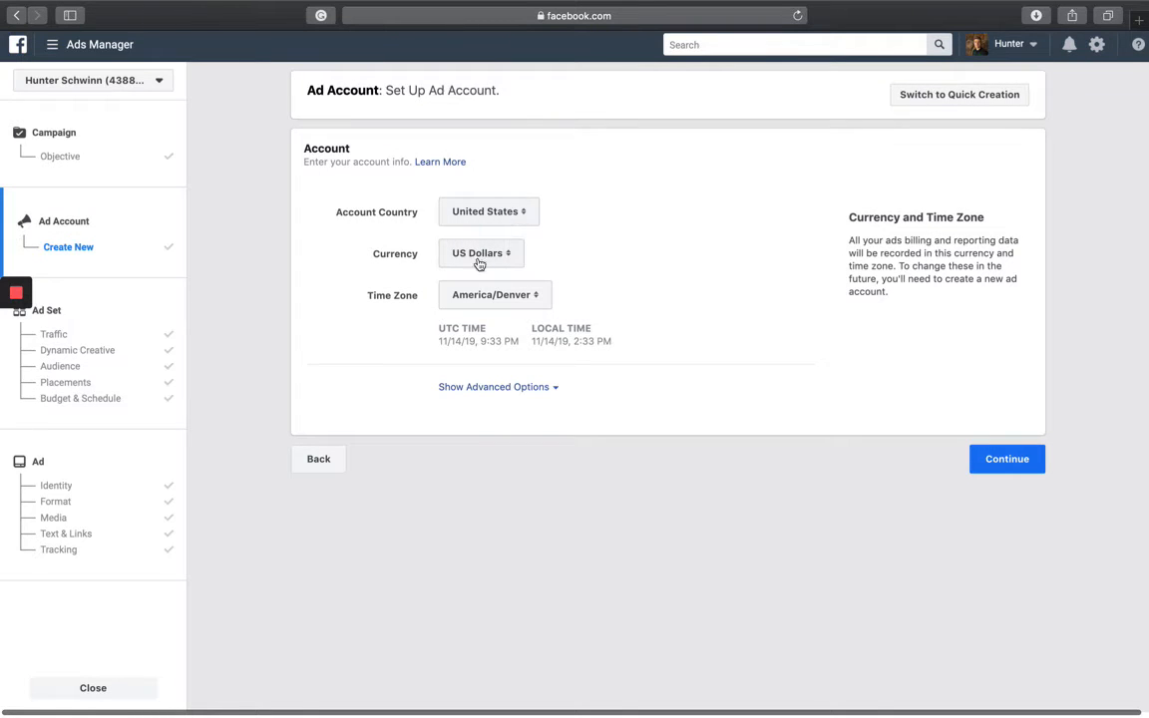
click(515, 263)
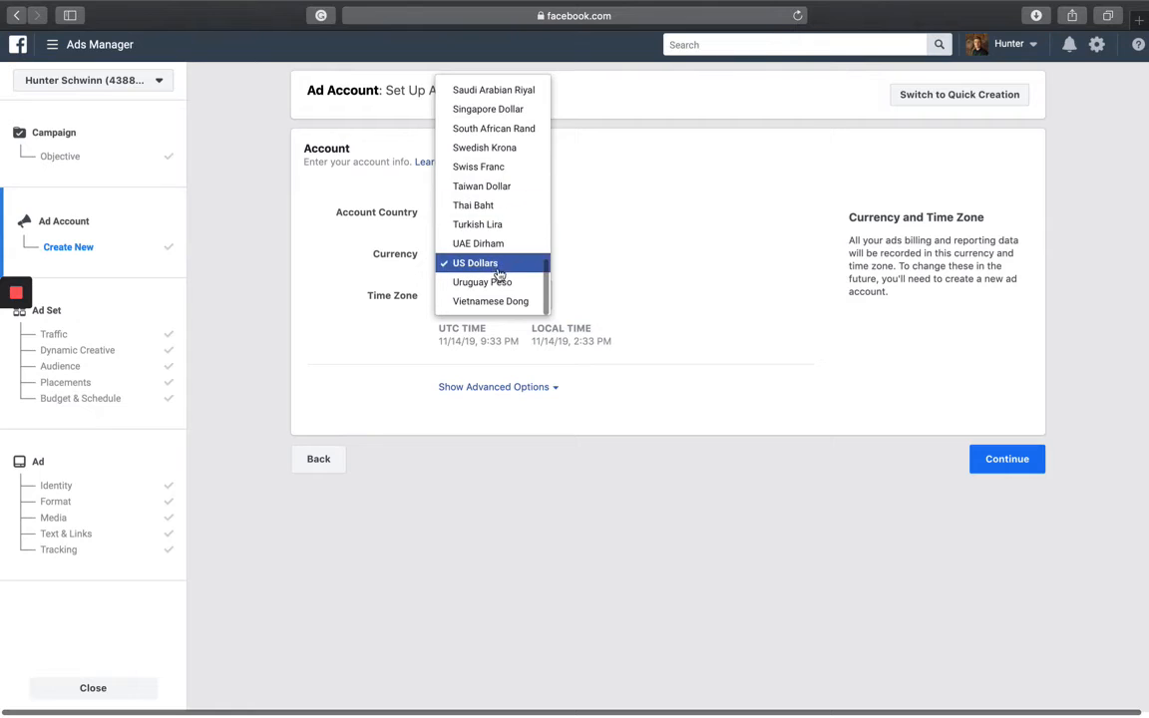
click(570, 274)
click(509, 299)
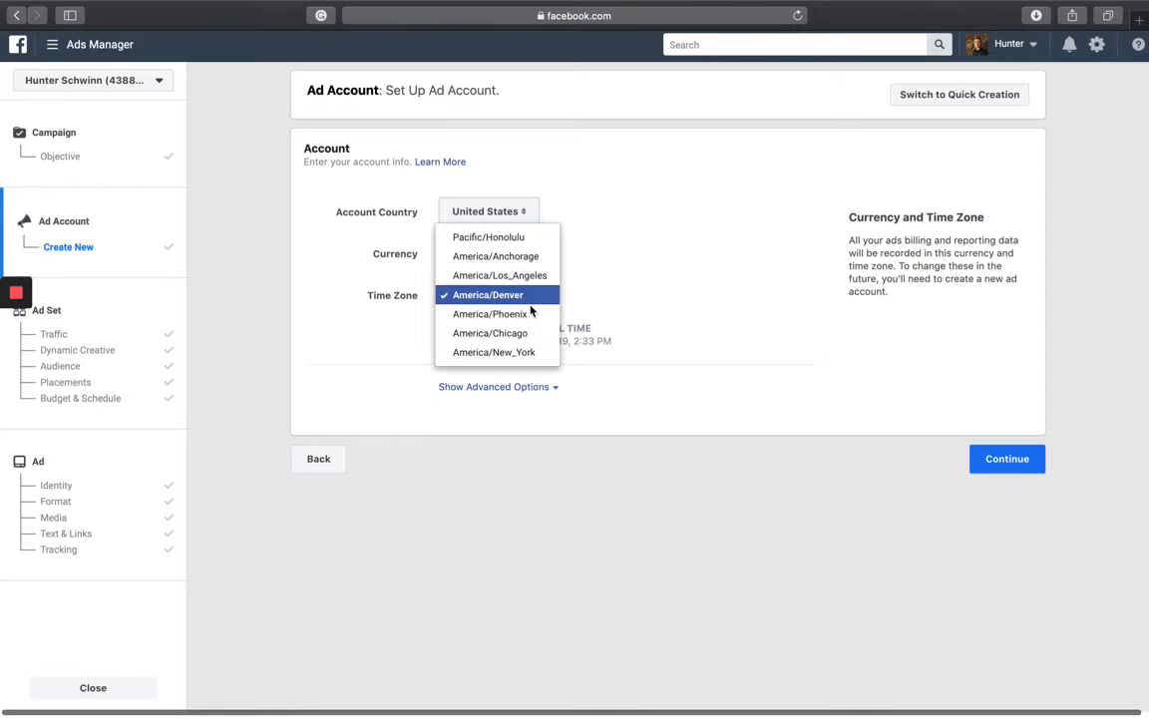
click(572, 315)
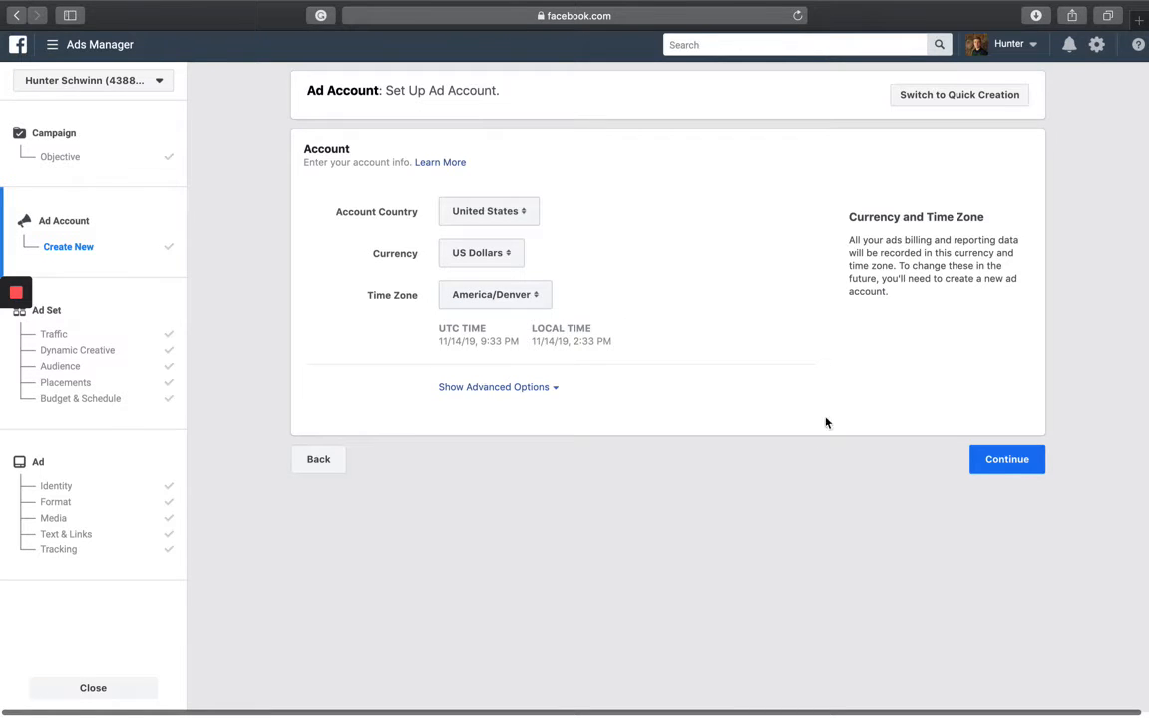
click(1017, 467)
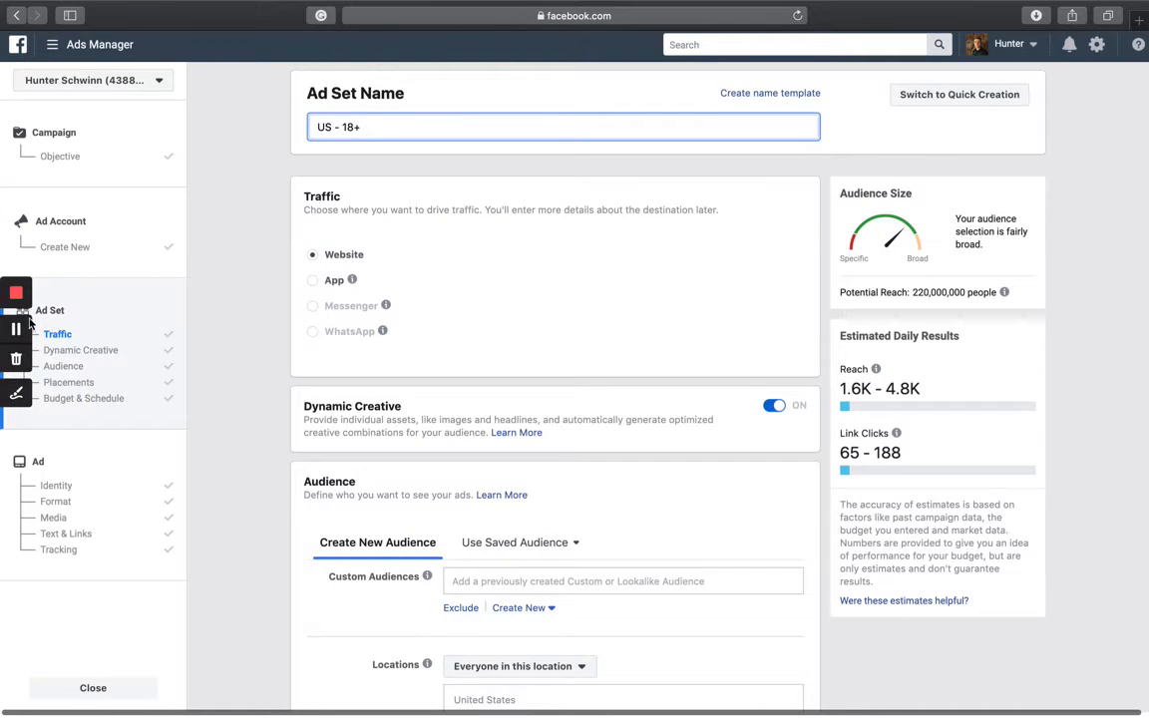
Choose Website as the destination for the ad set's traffic.
mouse_move(337, 309)
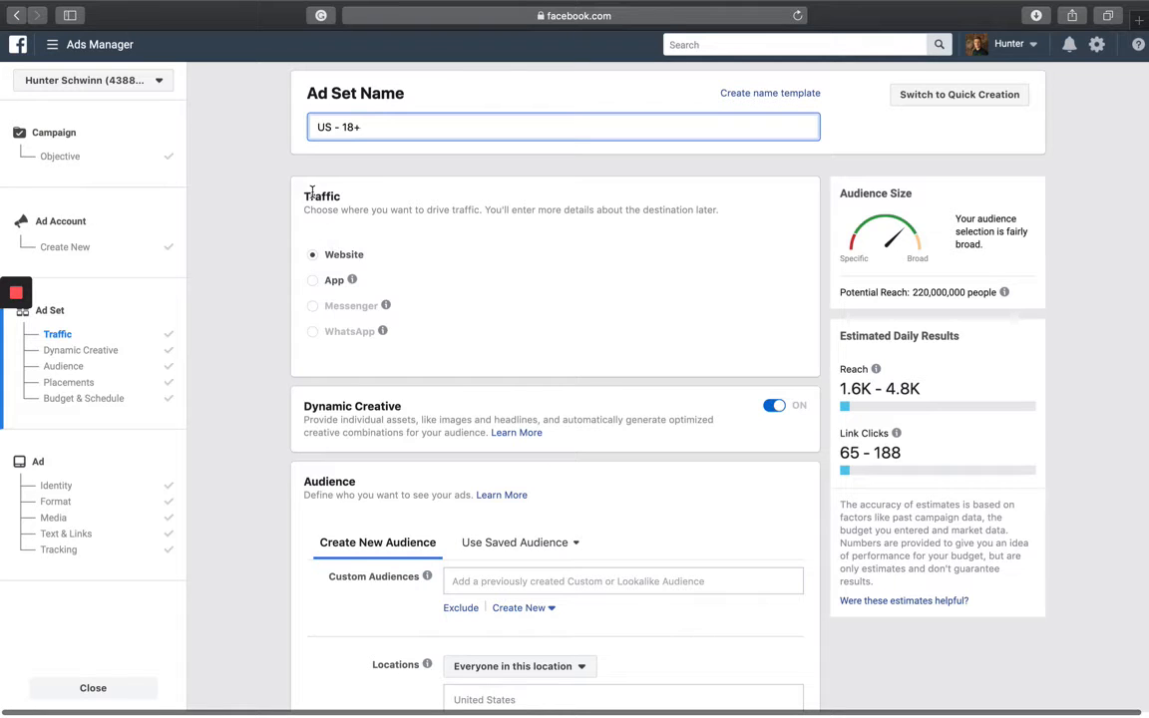
click(311, 256)
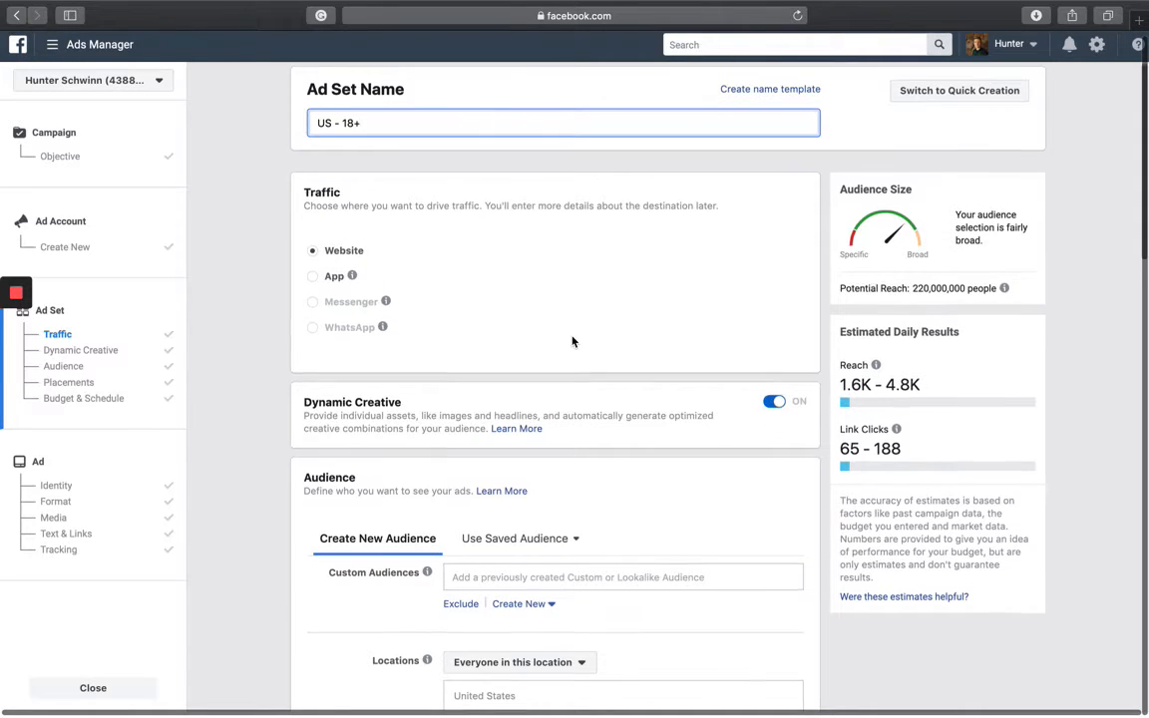
Examine the options for creating a lookalike audience and close the form without creating one.
scroll(649, 335, down, 2)
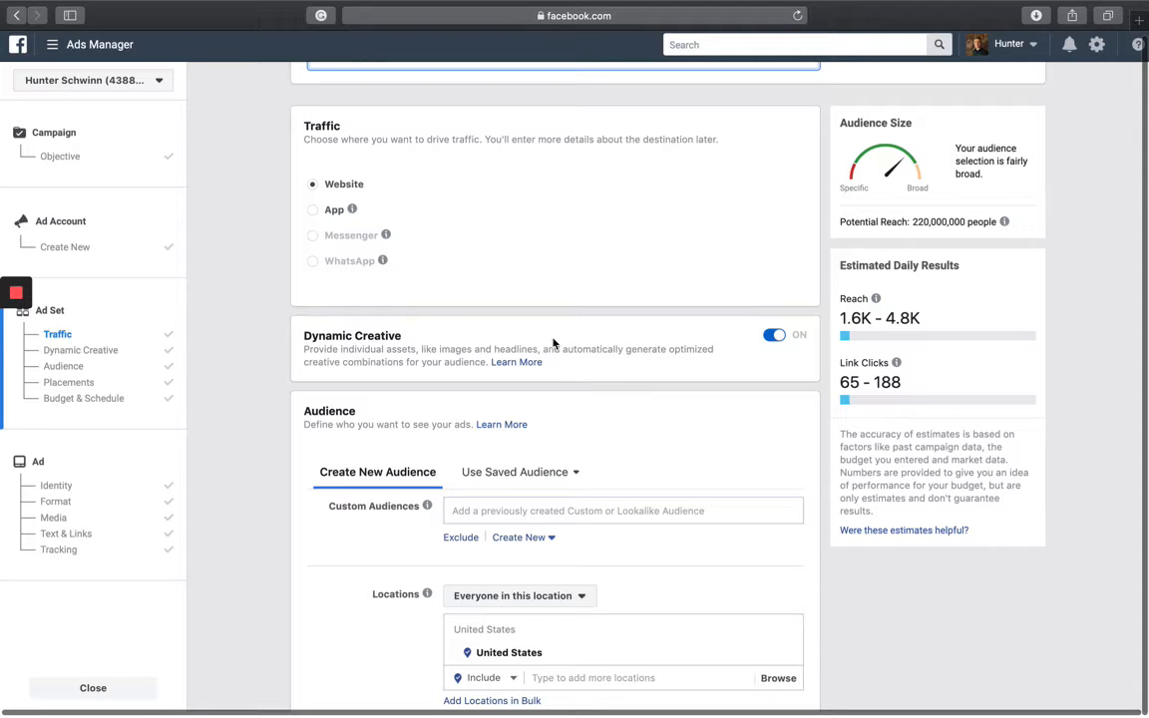
scroll(676, 399, down, 3)
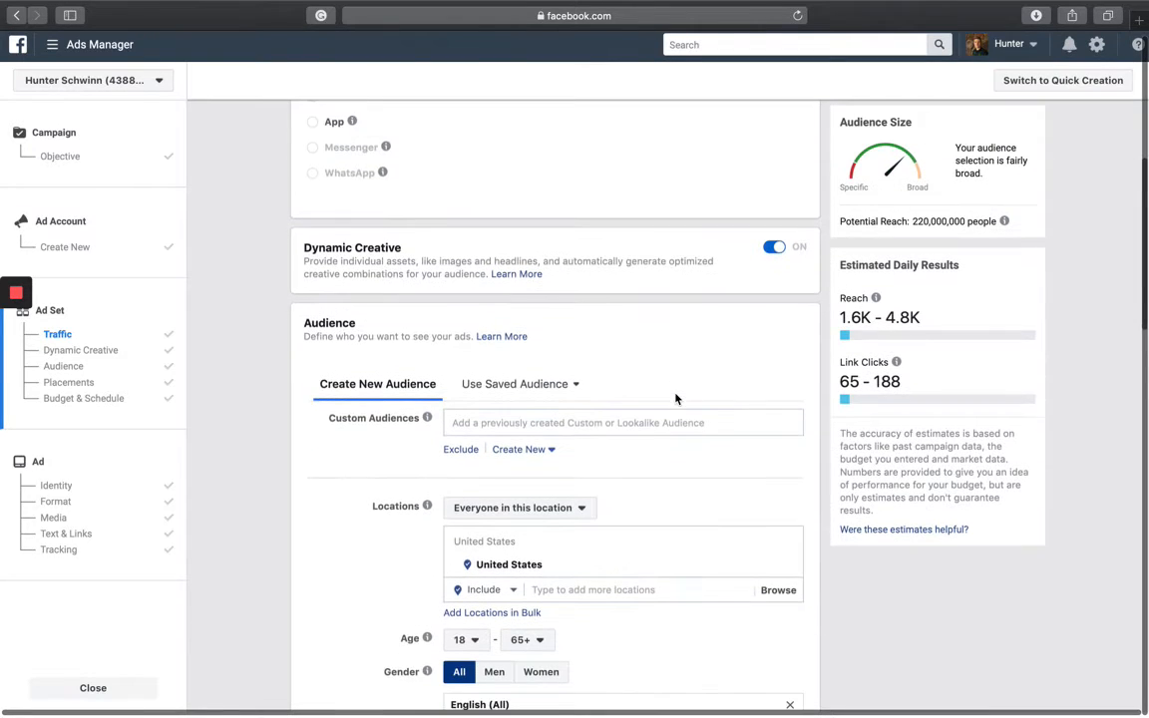
scroll(344, 441, down, 3)
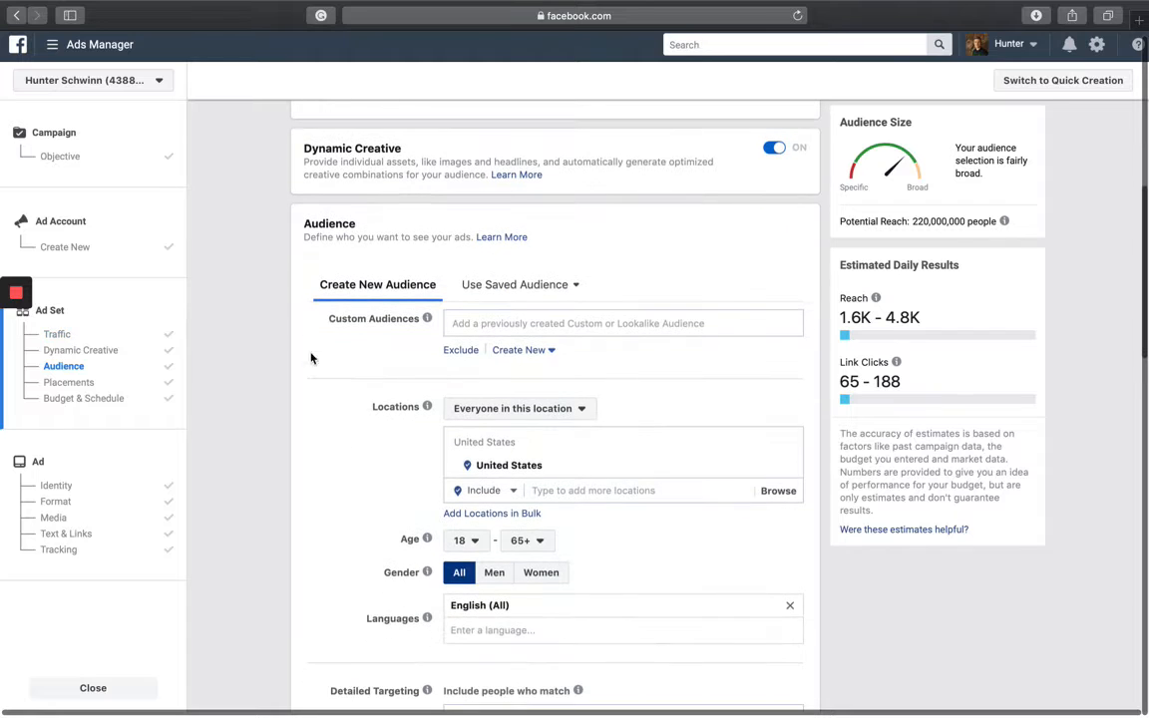
click(536, 350)
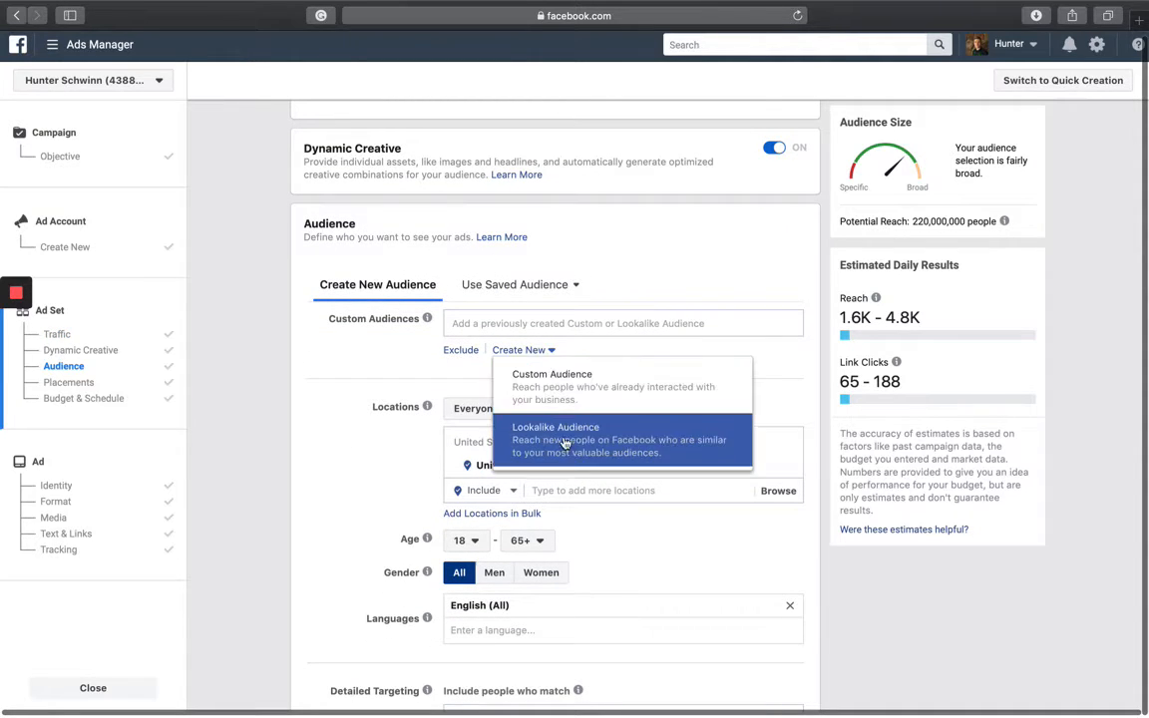
click(631, 456)
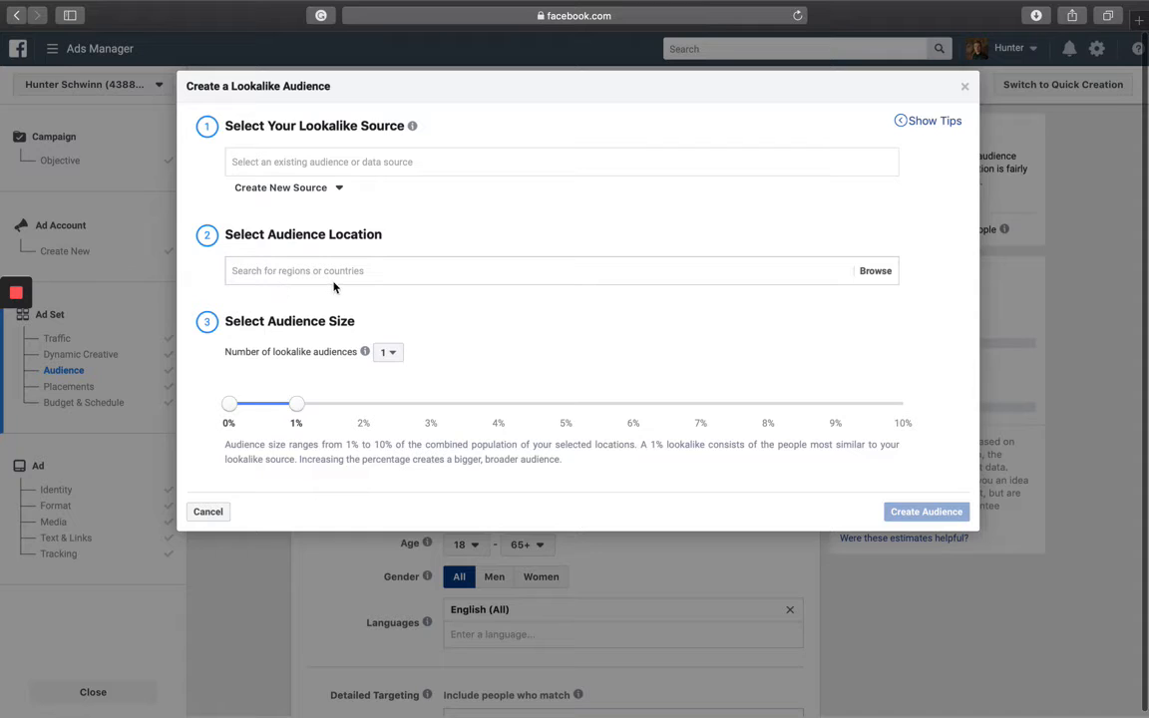
click(965, 86)
Examine the audience's location targeting types and minimum age choices without changing them.
scroll(404, 386, down, 3)
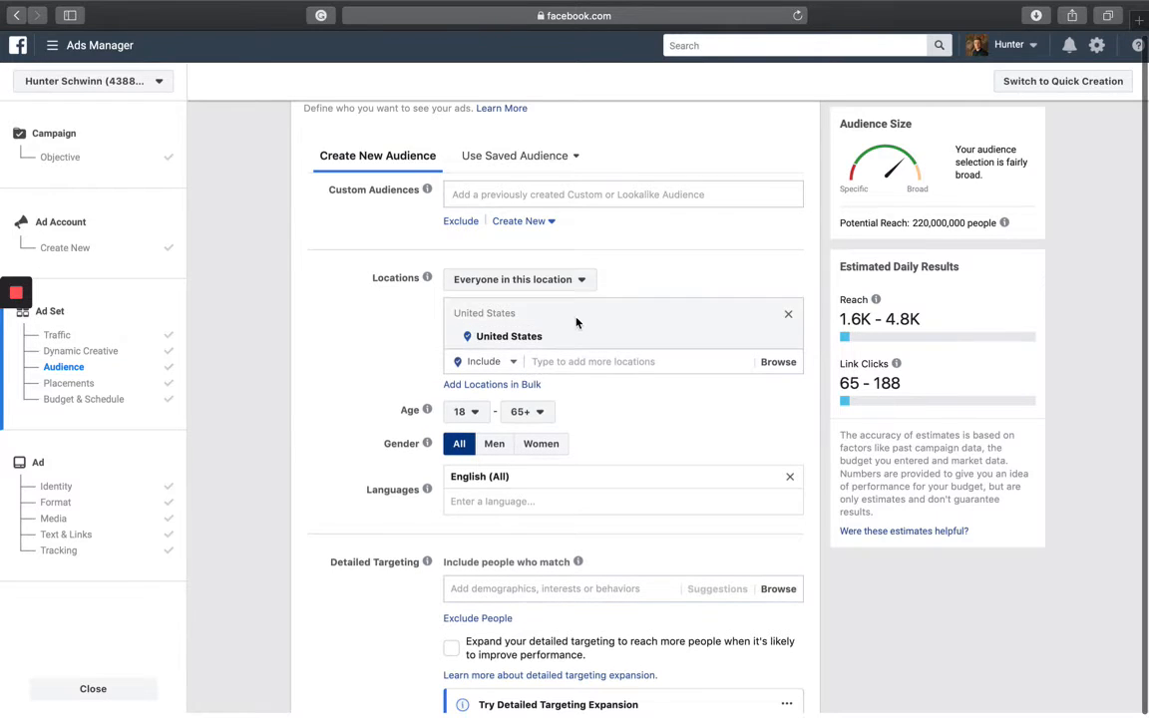
click(579, 283)
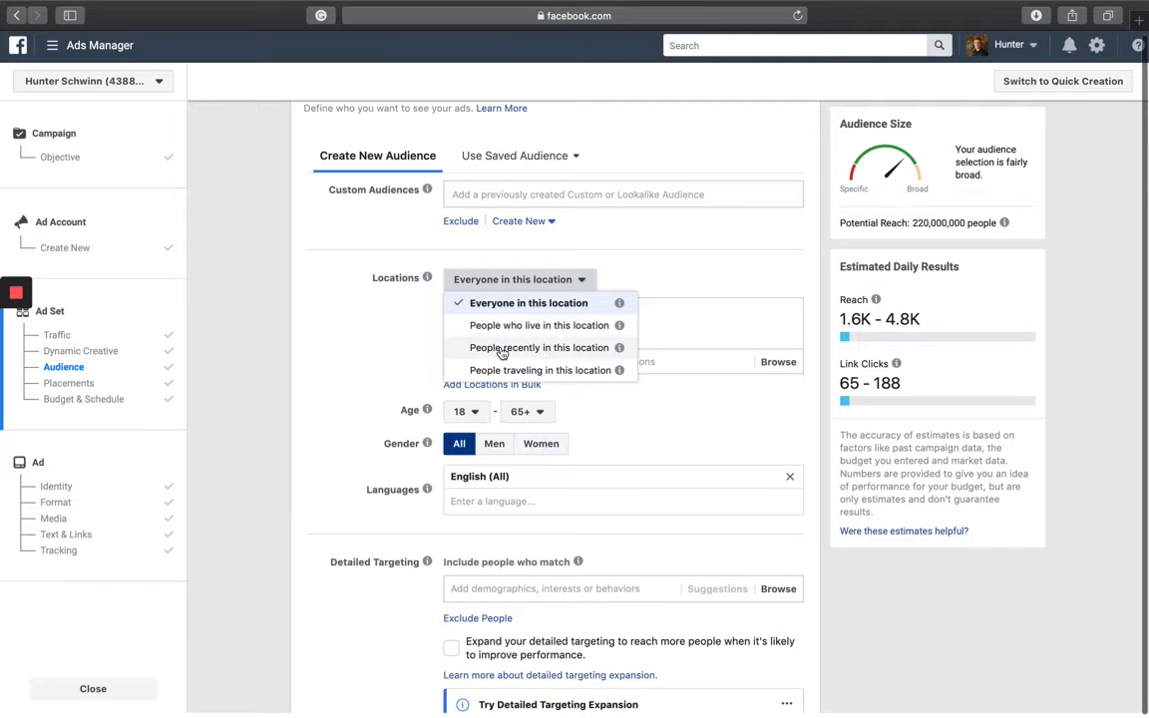
click(394, 356)
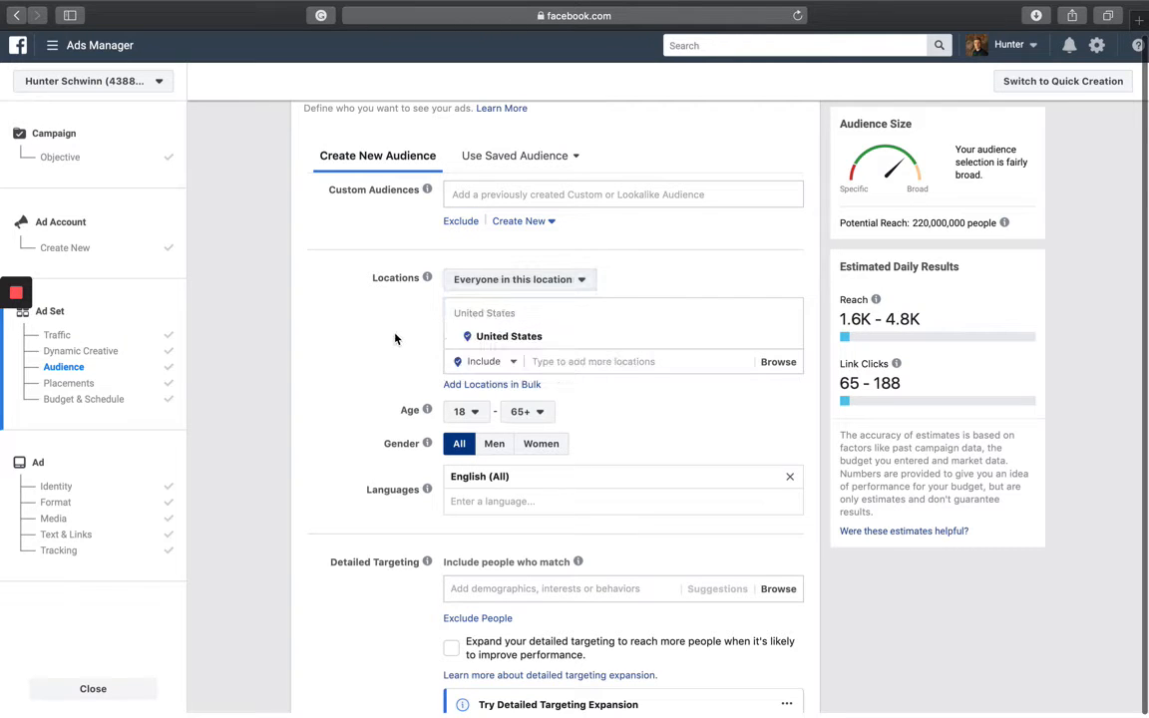
scroll(397, 339, down, 3)
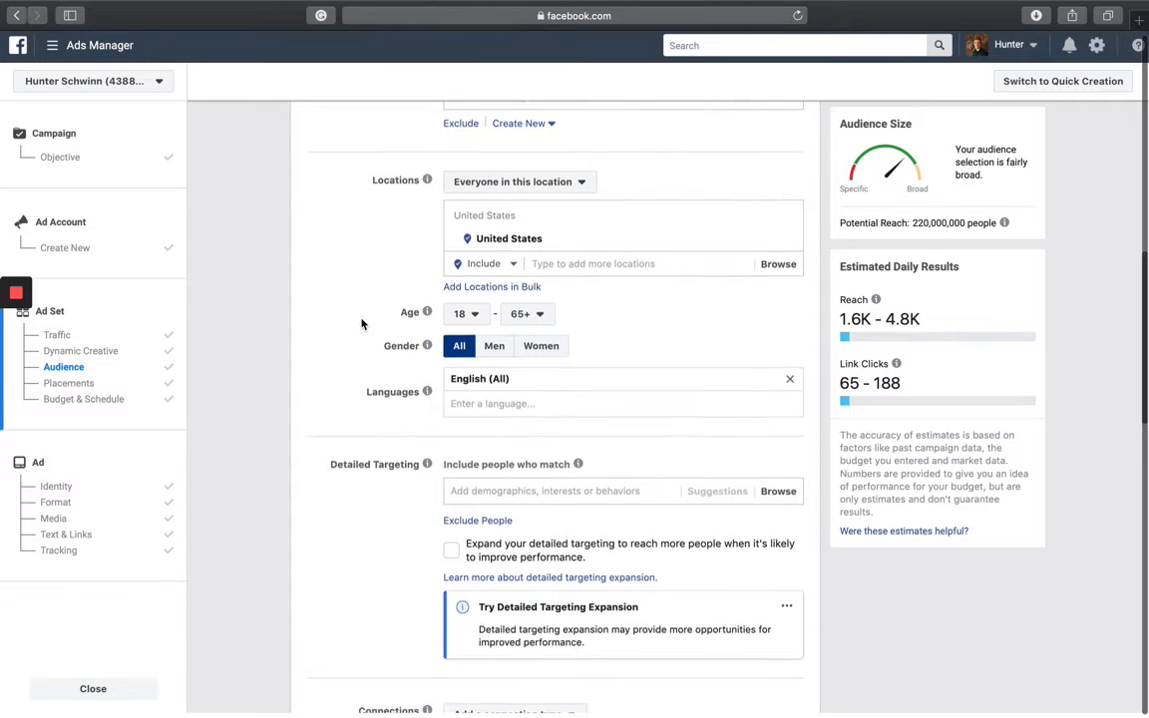
scroll(362, 323, down, 2)
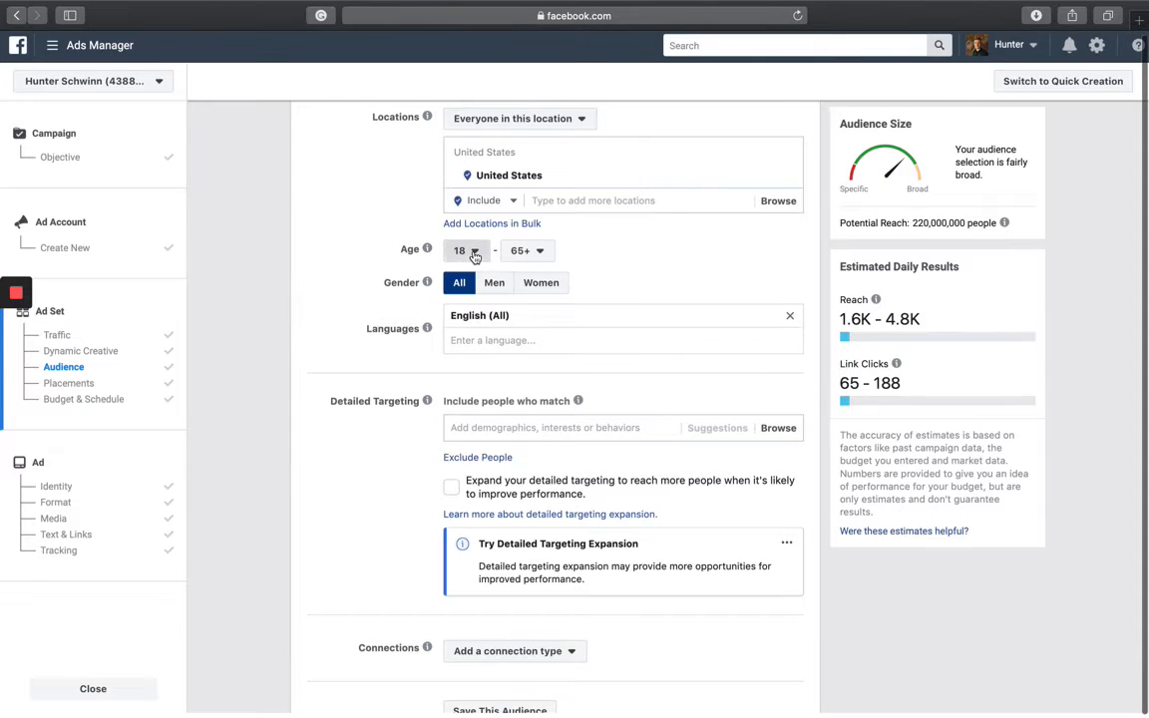
click(469, 252)
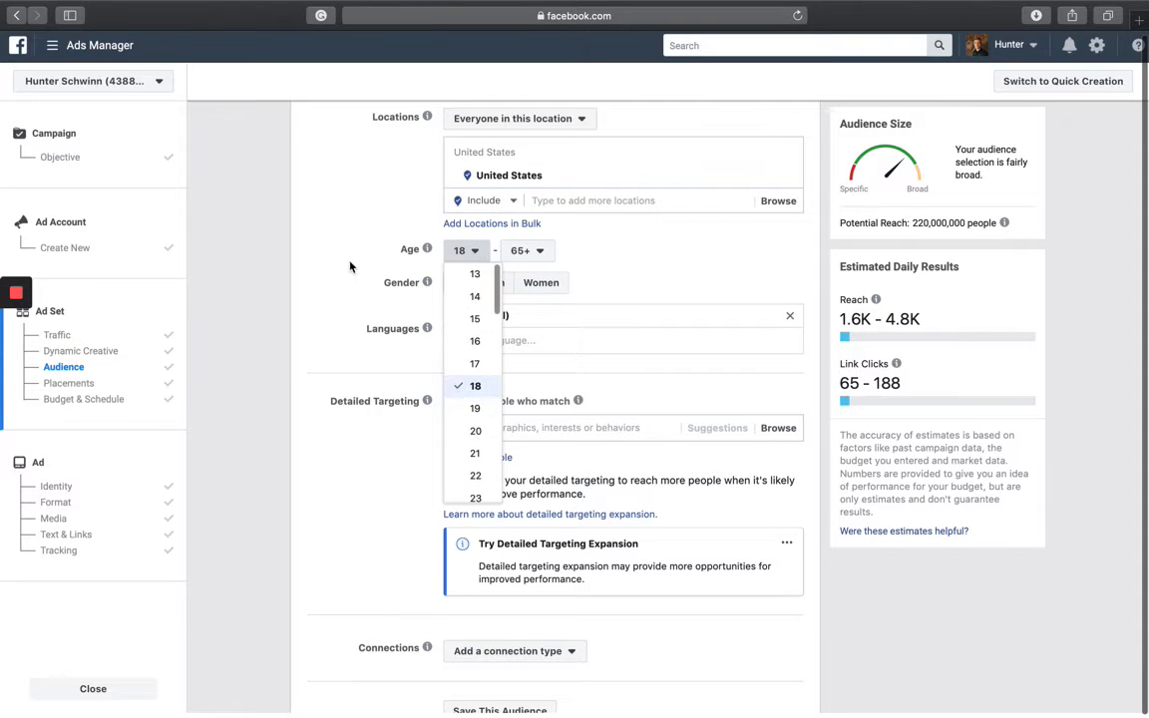
click(348, 306)
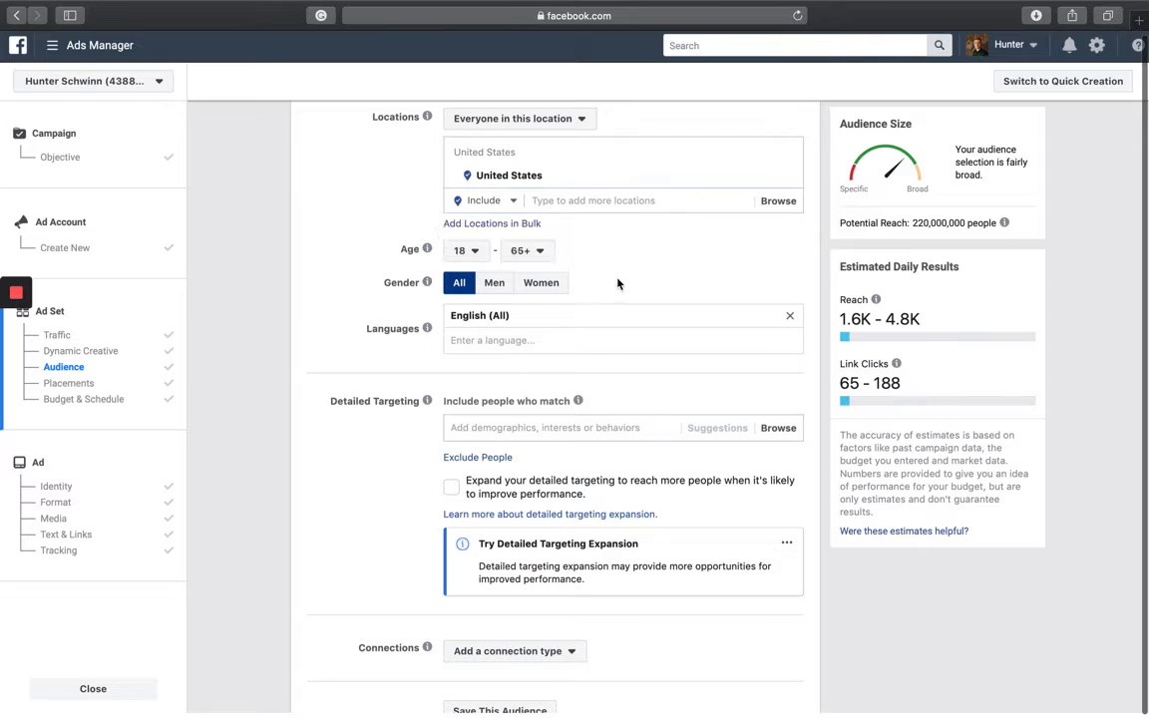
Examine the audience's language, detailed targeting and connection type options without changing them.
scroll(349, 286, down, 1)
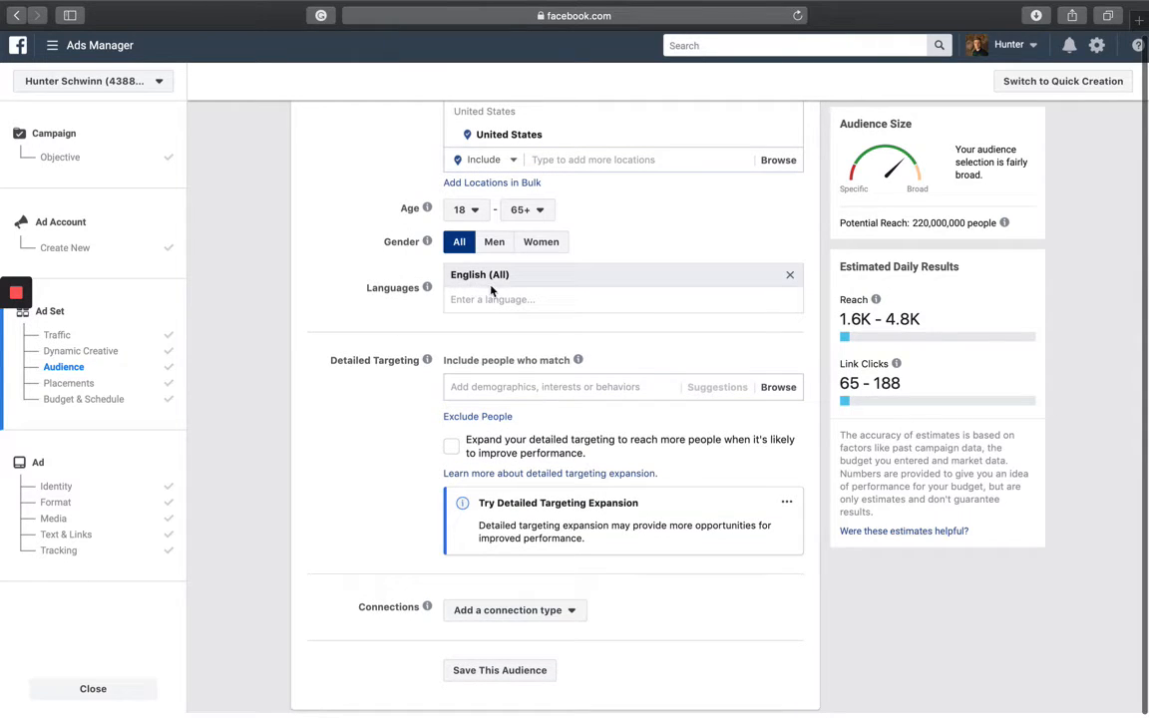
scroll(376, 317, down, 3)
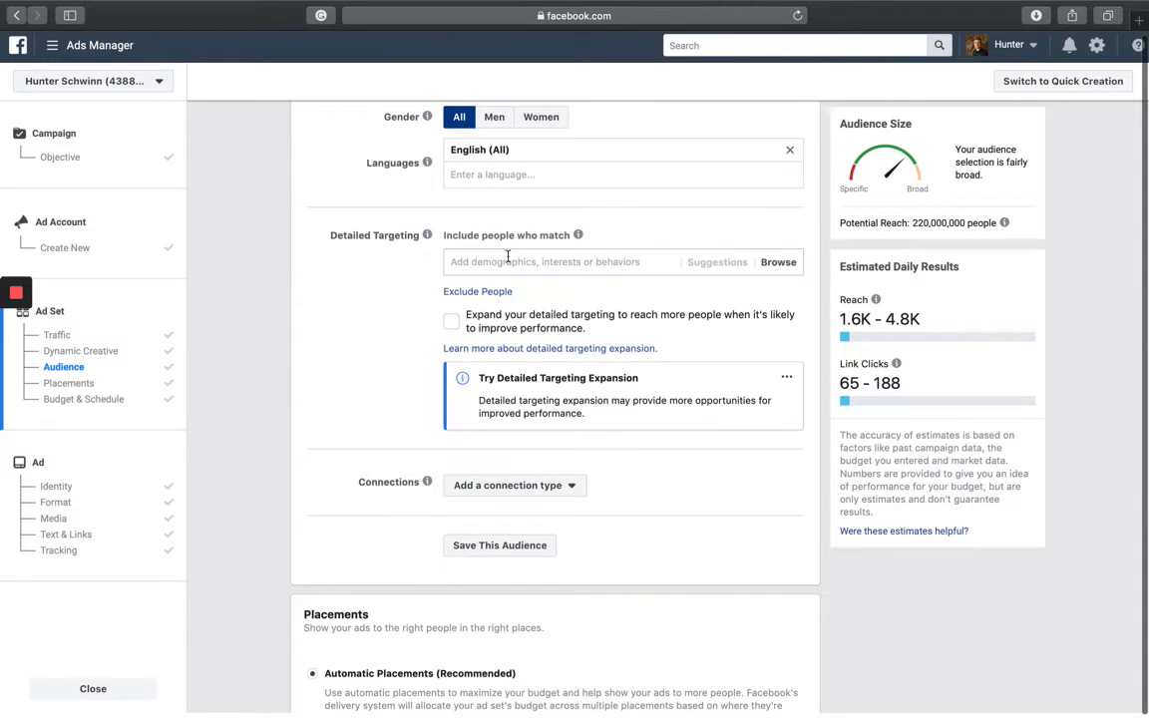
scroll(471, 261, down, 2)
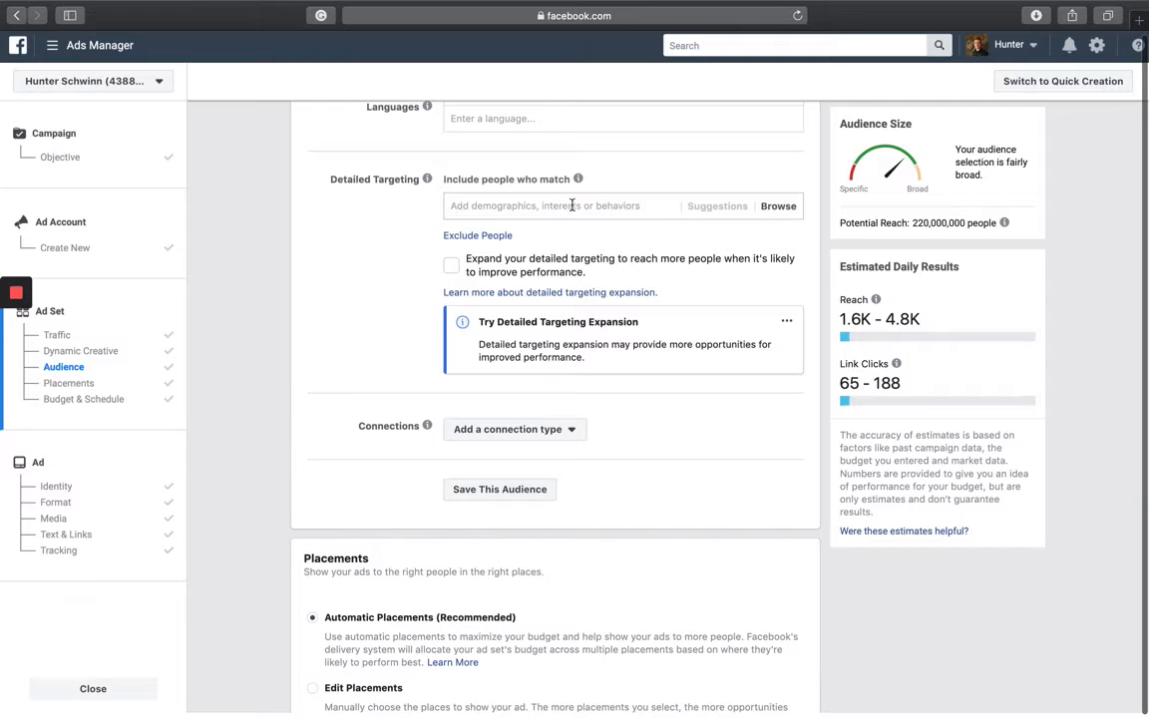
click(572, 206)
click(398, 253)
scroll(417, 273, down, 2)
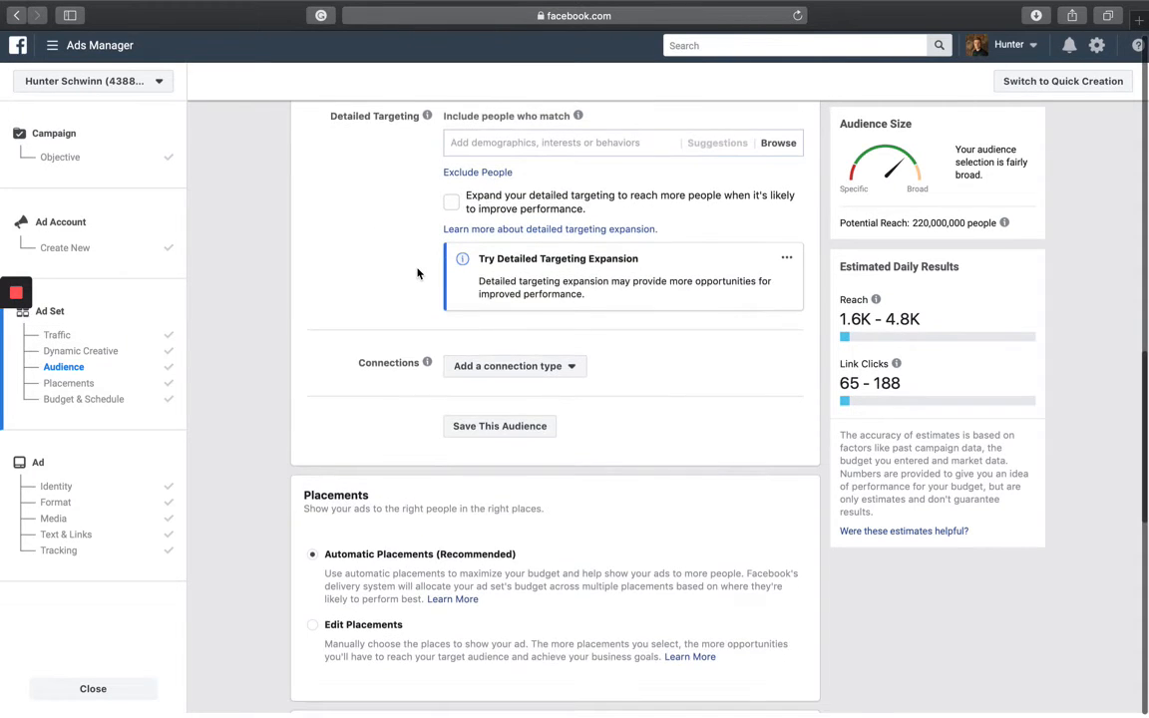
scroll(418, 273, down, 4)
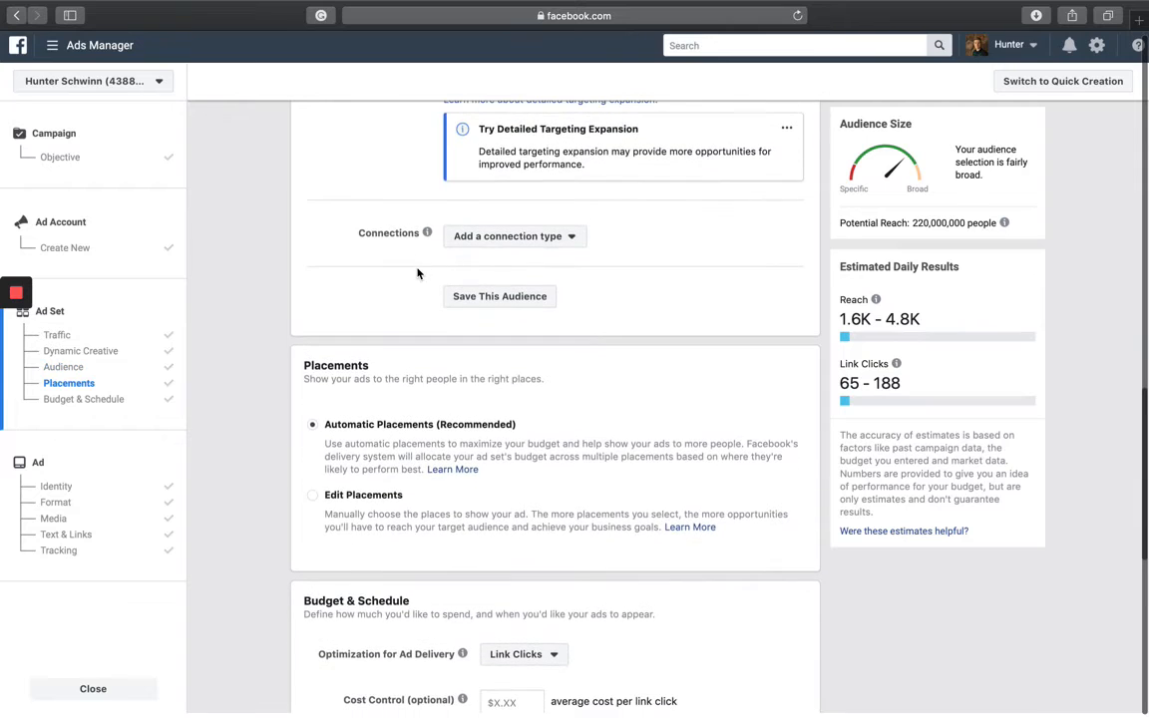
click(537, 236)
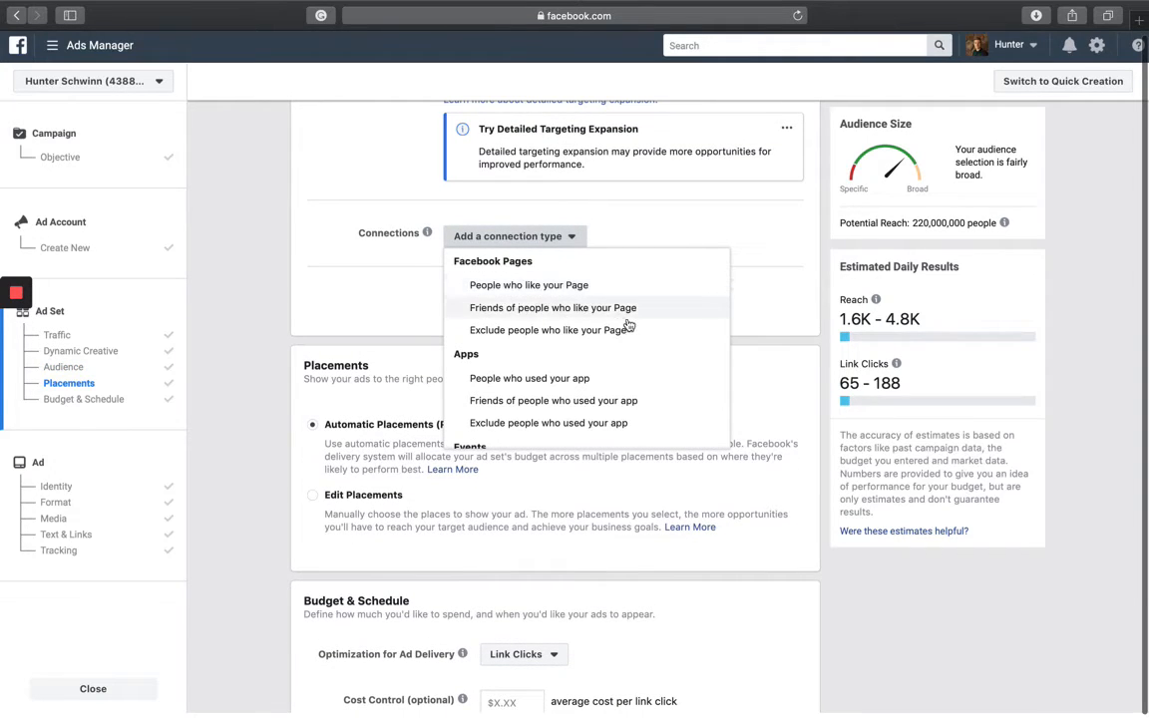
click(403, 300)
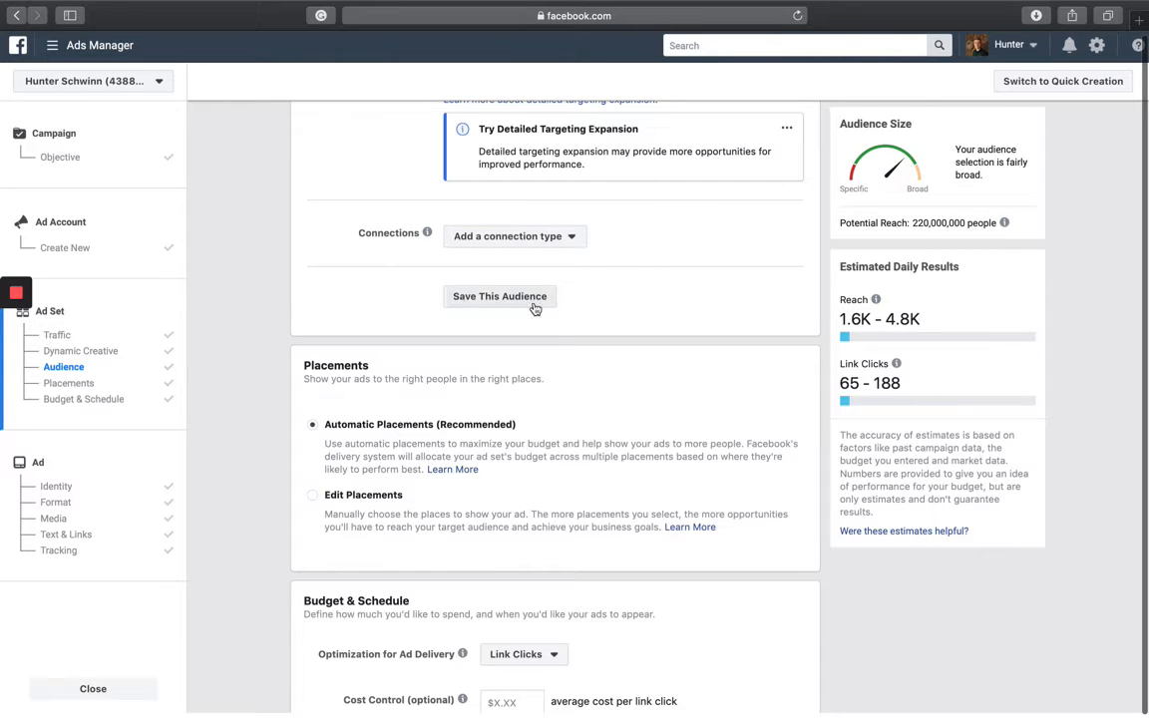
Examine the ad set's placement choices and the optimization options for ad delivery without changing them.
scroll(397, 303, down, 2)
scroll(395, 302, down, 1)
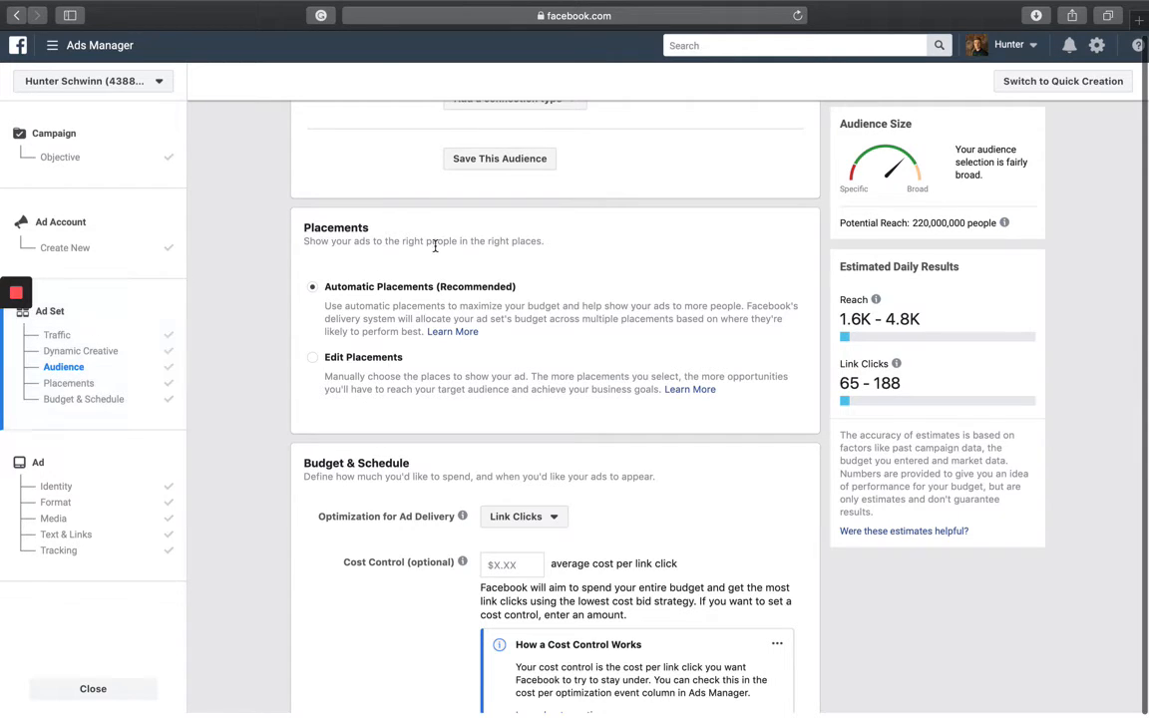
scroll(435, 244, down, 1)
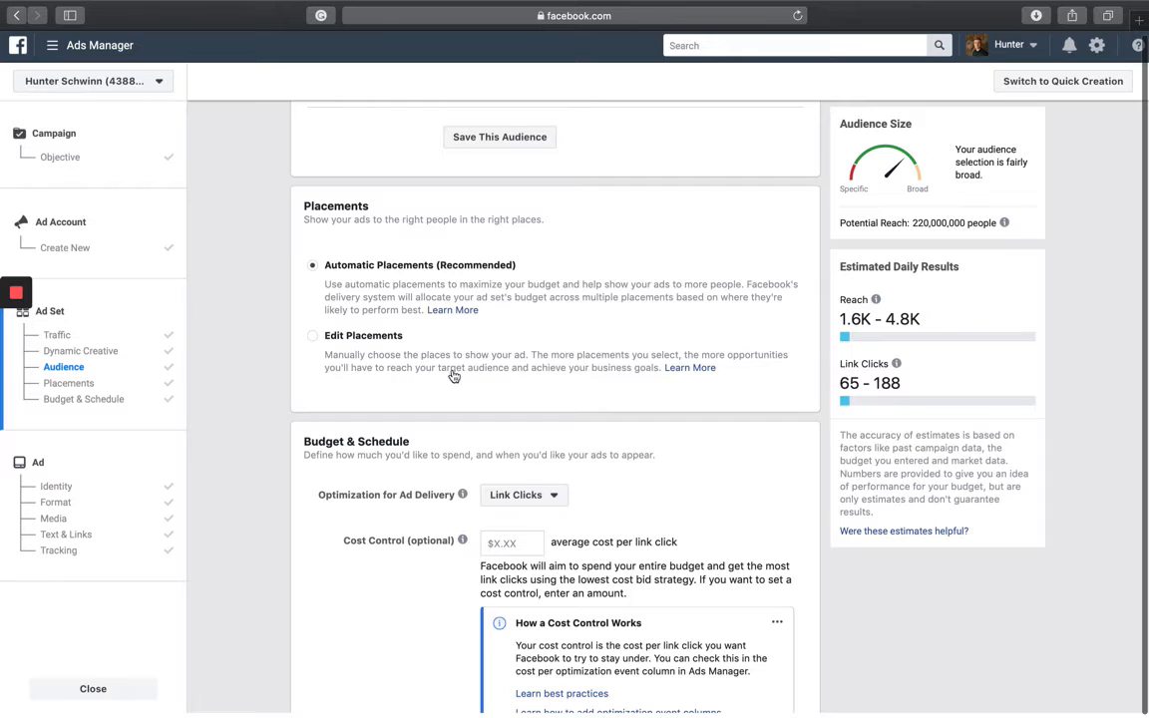
scroll(367, 382, down, 5)
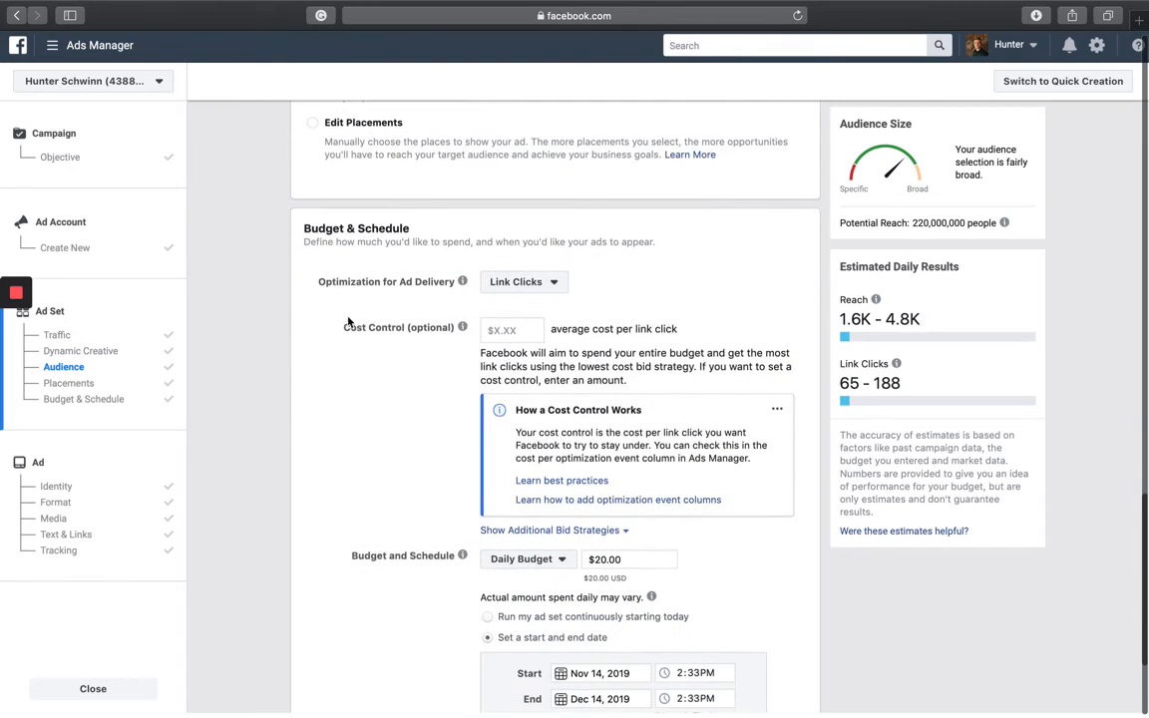
scroll(390, 401, down, 1)
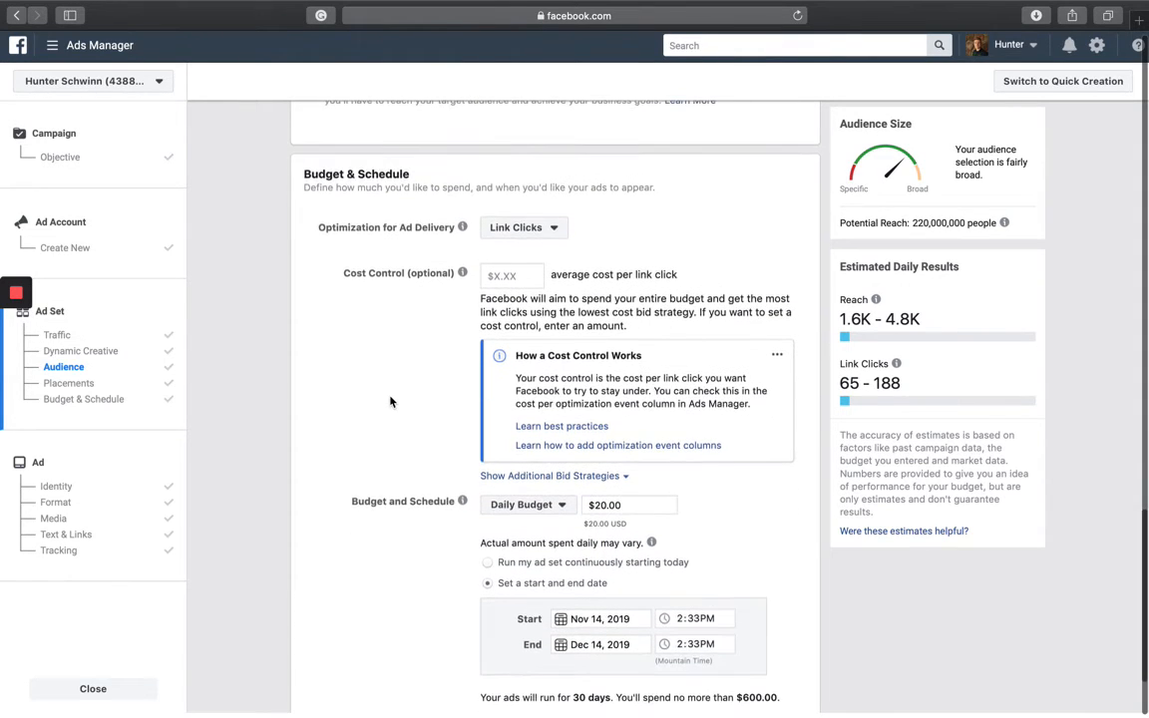
click(523, 231)
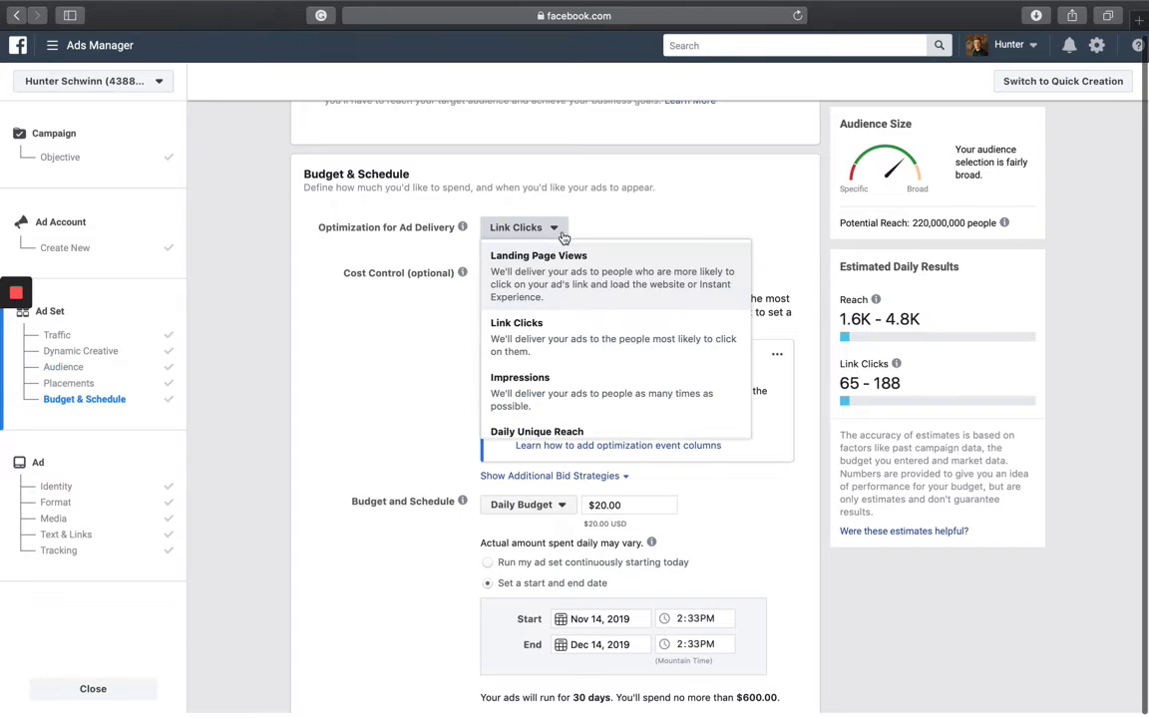
scroll(618, 364, down, 1)
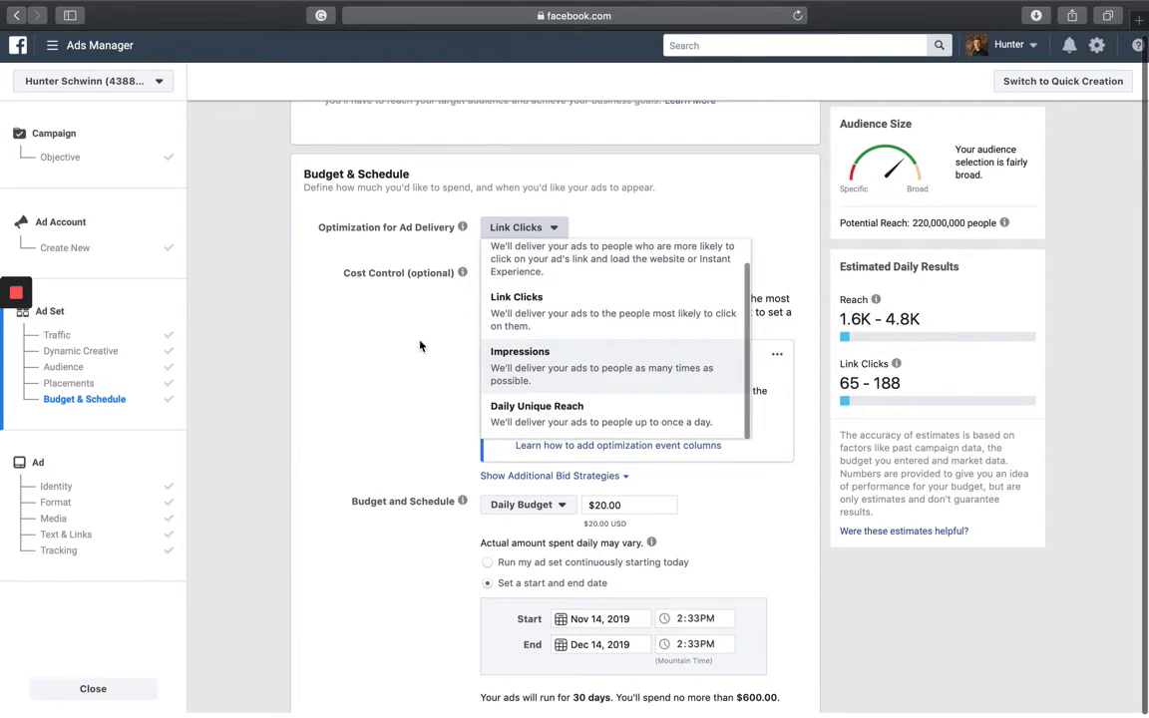
scroll(515, 270, up, 1)
click(366, 414)
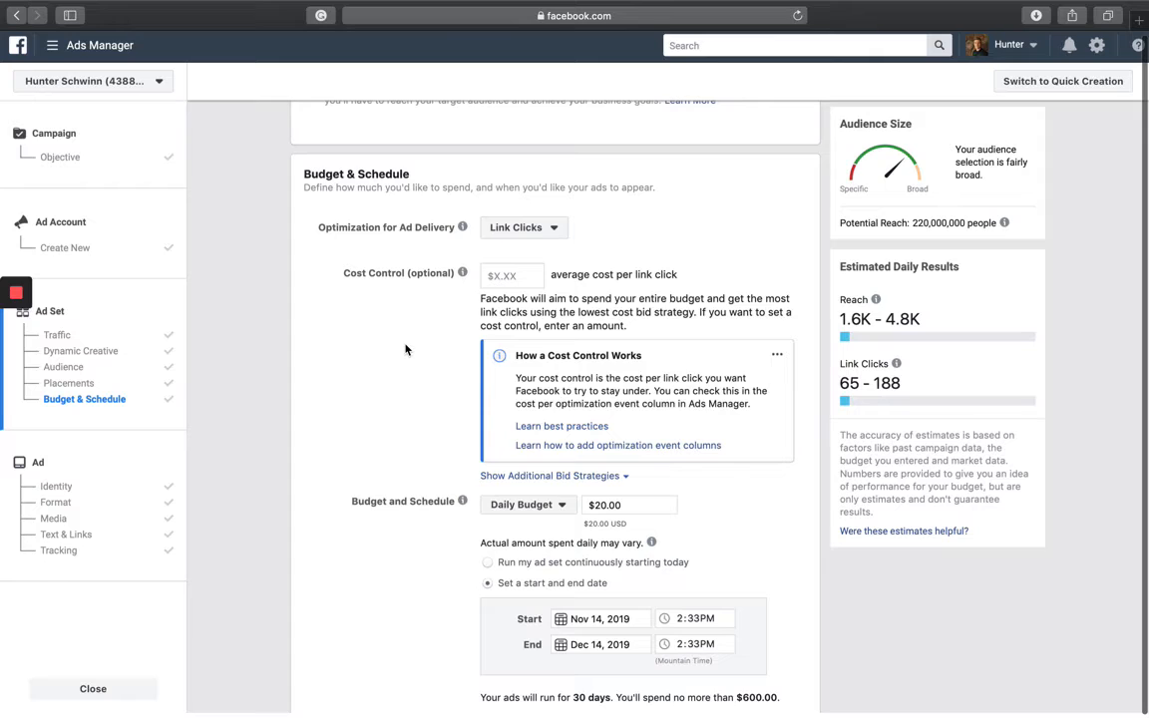
Switch the ad set from a daily to a lifetime budget and enter $29 as the amount.
scroll(419, 319, down, 2)
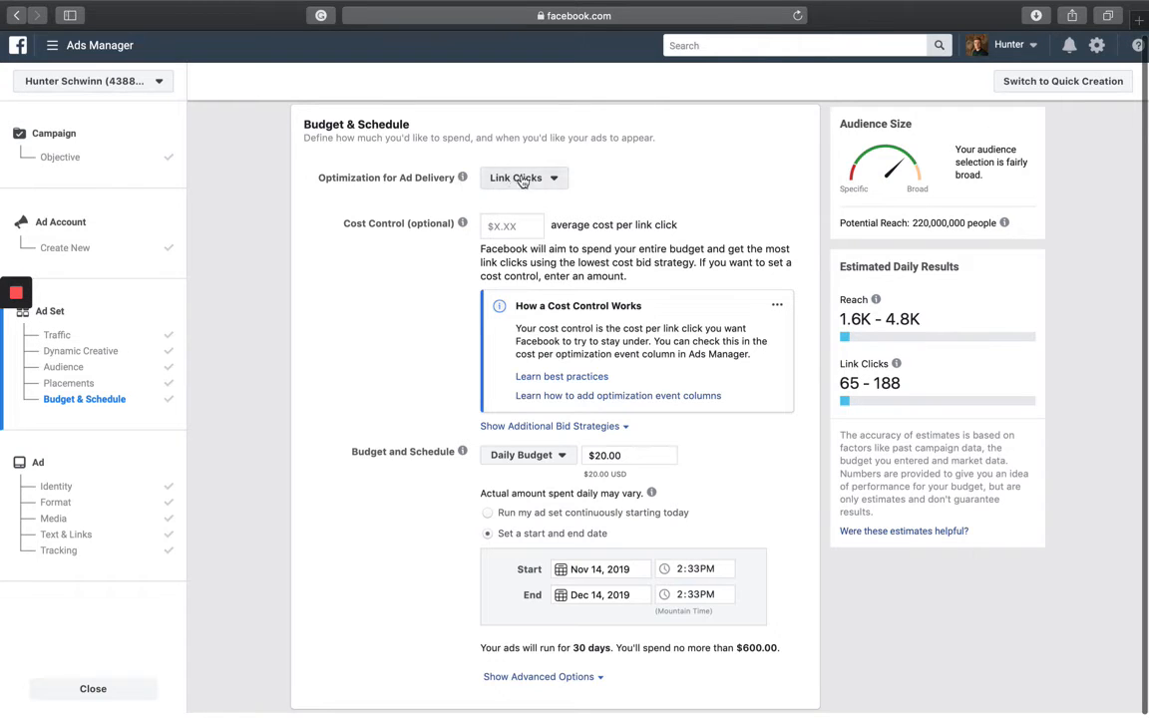
mouse_move(365, 179)
scroll(365, 499, down, 2)
scroll(365, 500, up, 1)
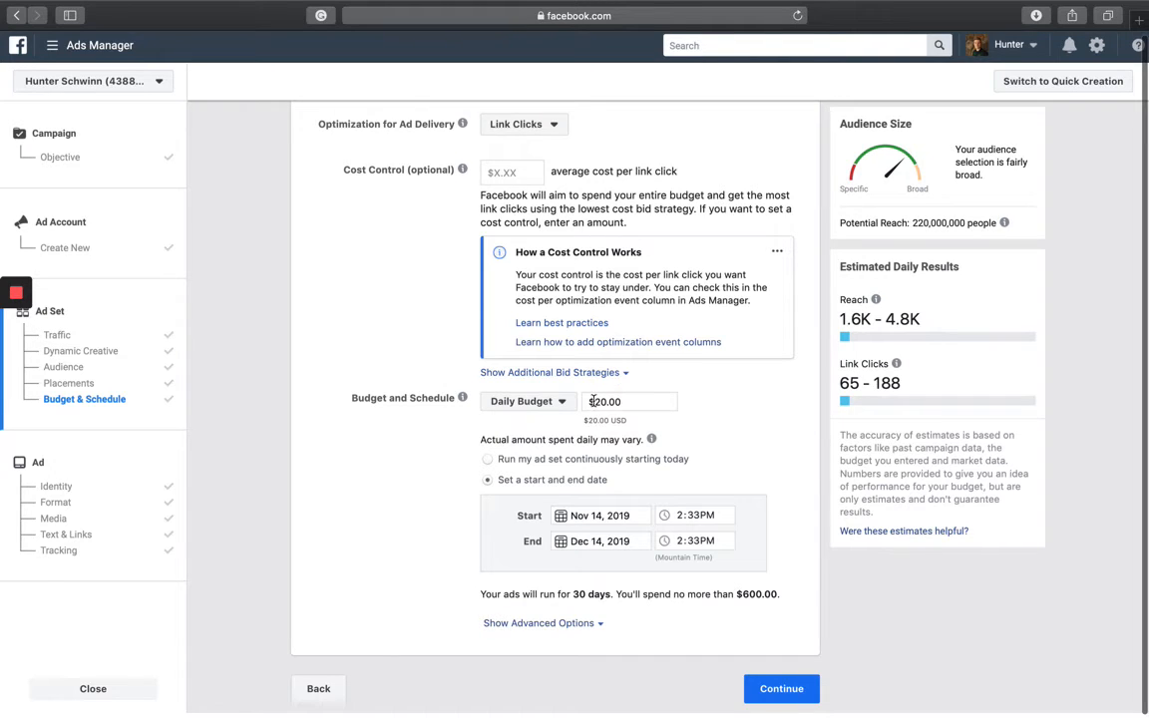
click(526, 401)
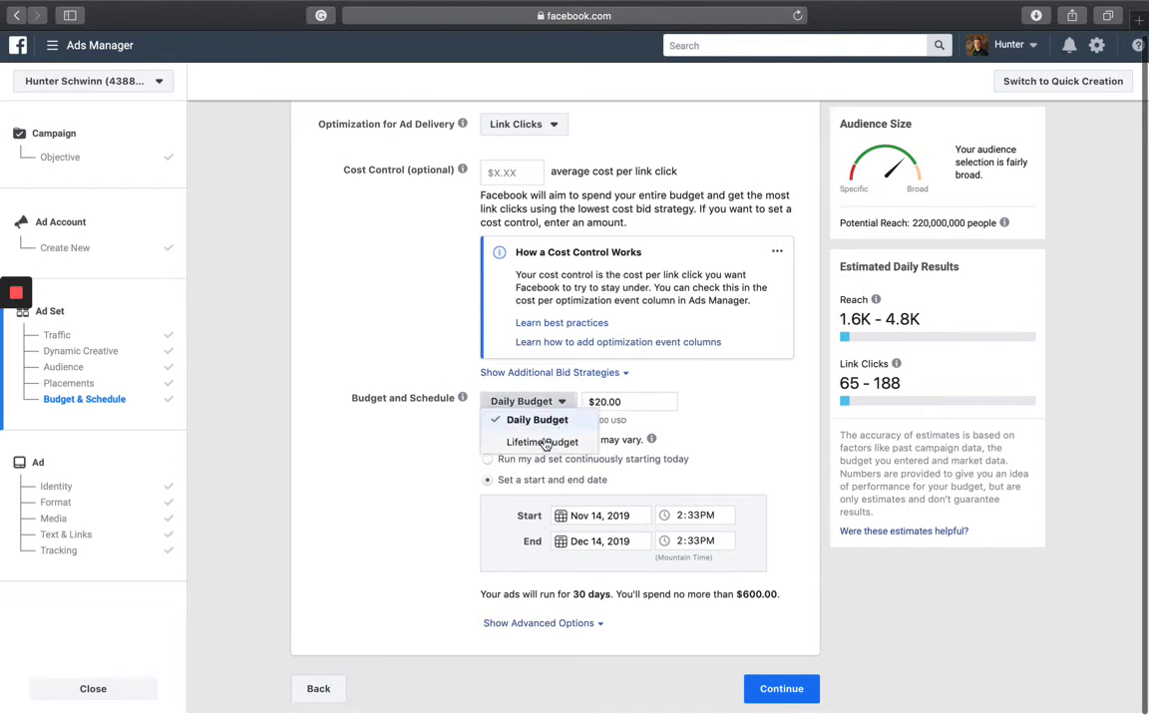
click(544, 442)
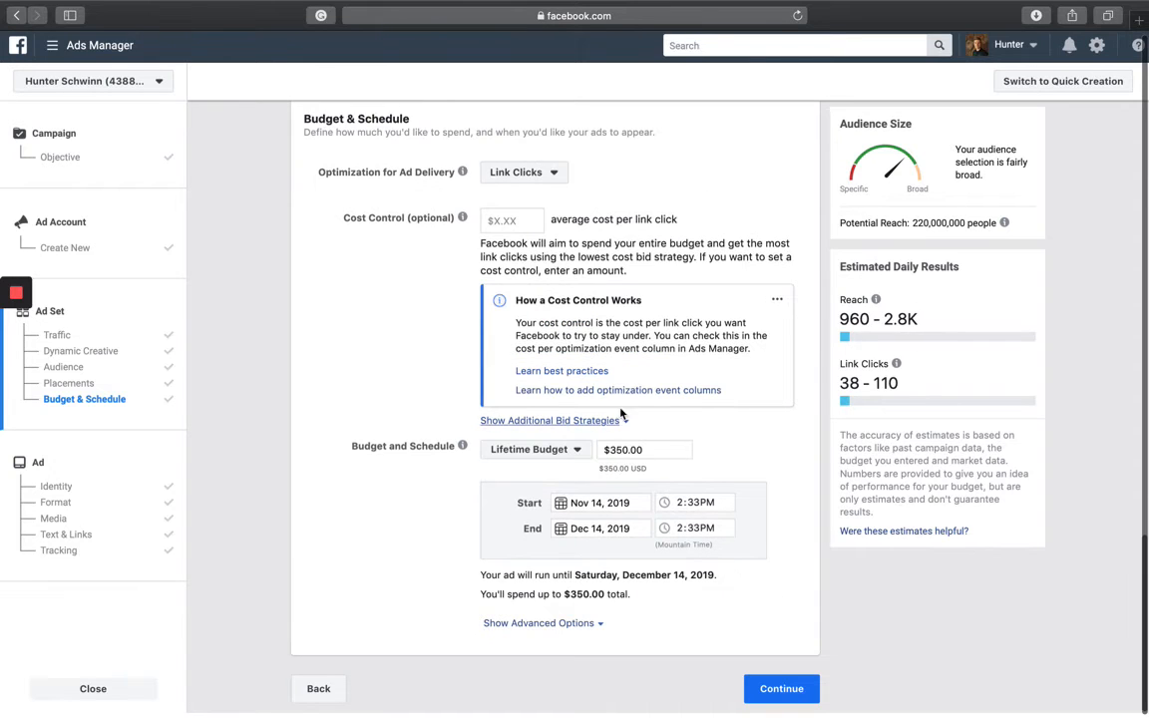
drag(644, 449, 605, 449)
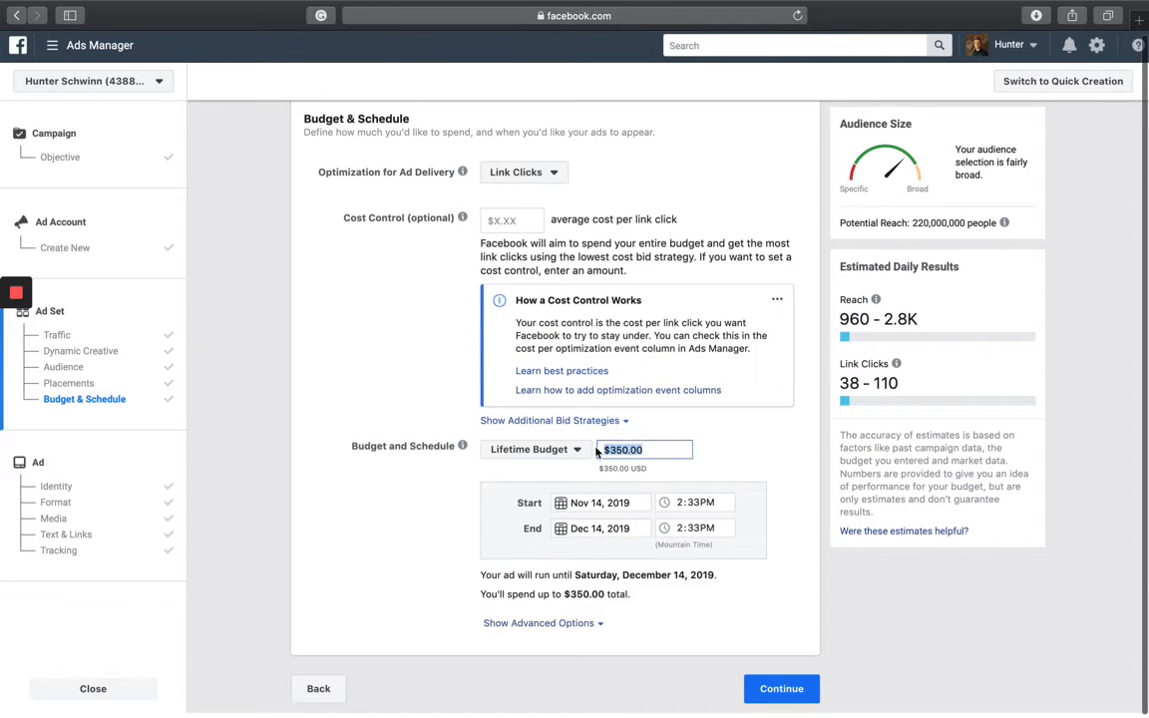
text(29)
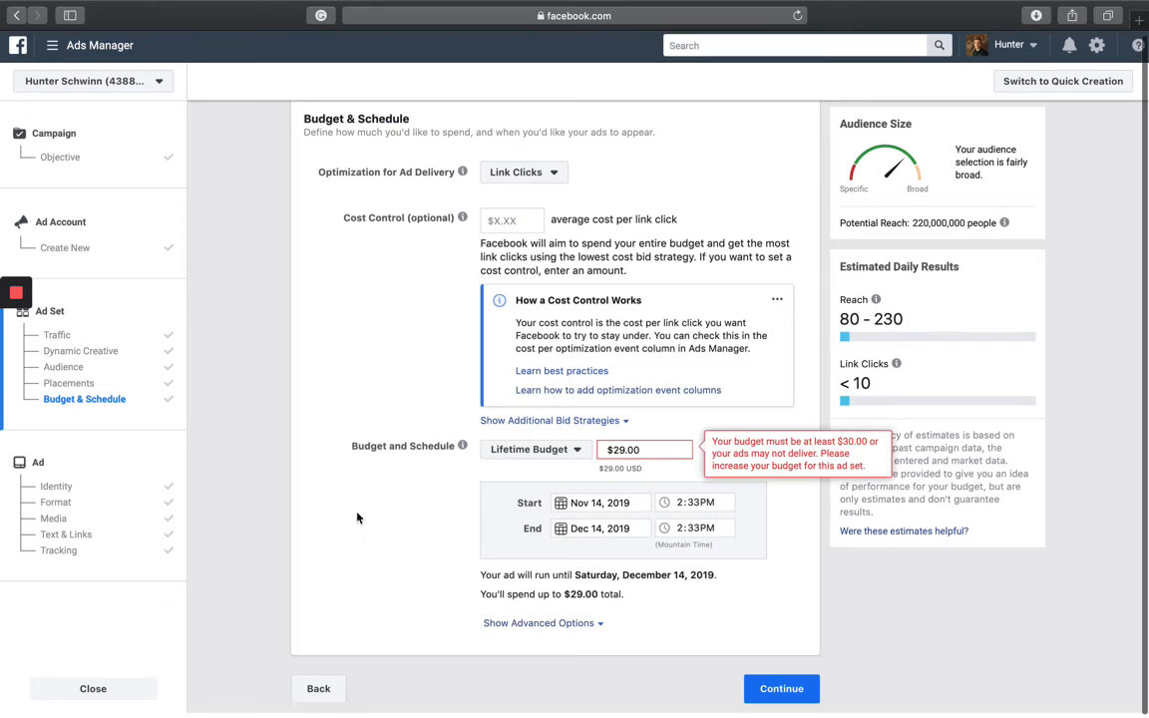
Set the ad set's lifetime budget to $30.
click(648, 451)
key(BackSpace)
key(BackSpace)
text(30)
key(Return)
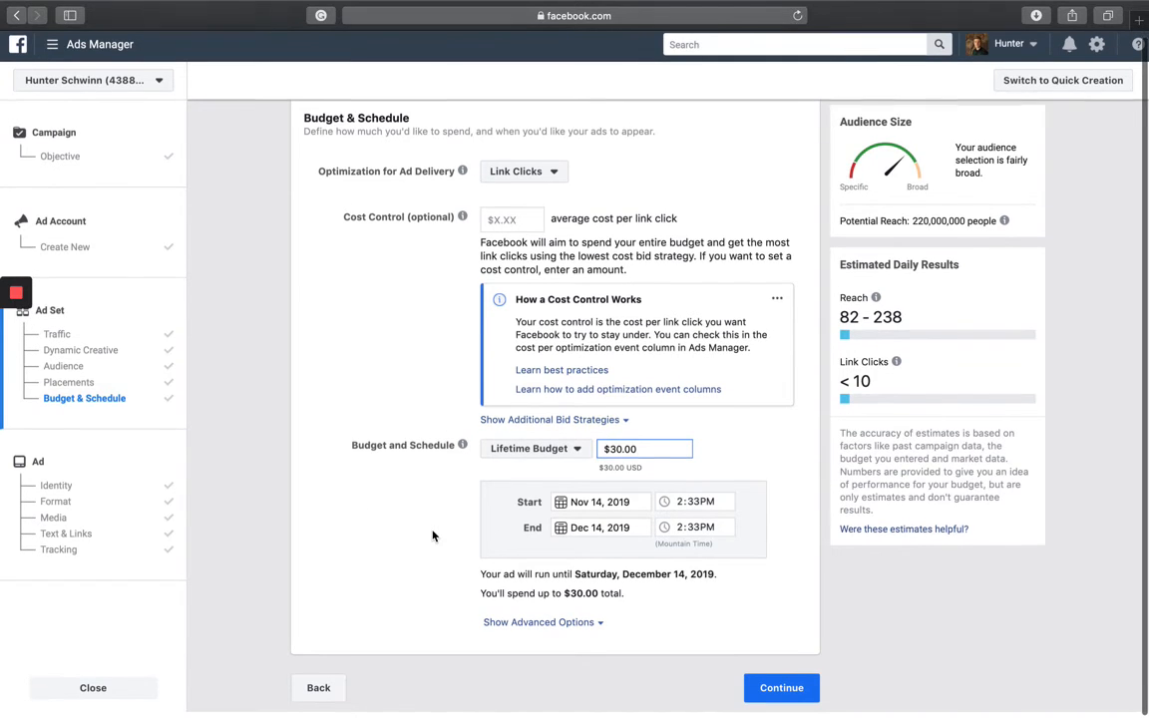
Set the ad set's start date to November 15, 2019 and continue to the ad setup.
click(601, 503)
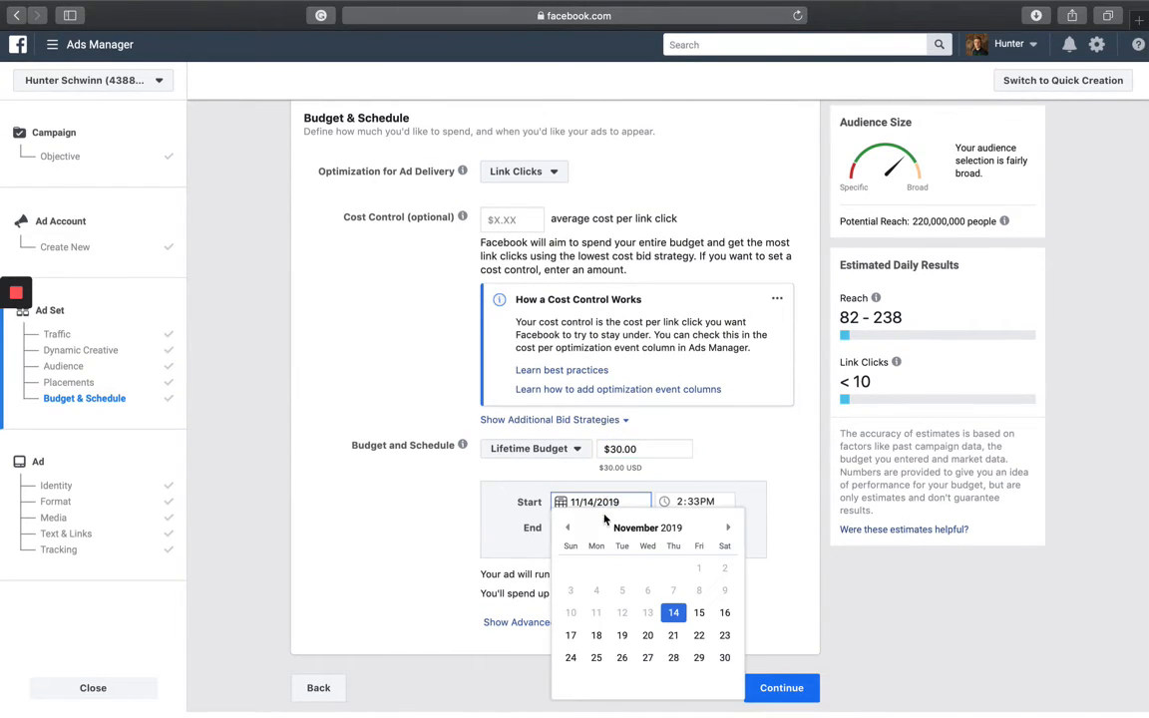
click(699, 612)
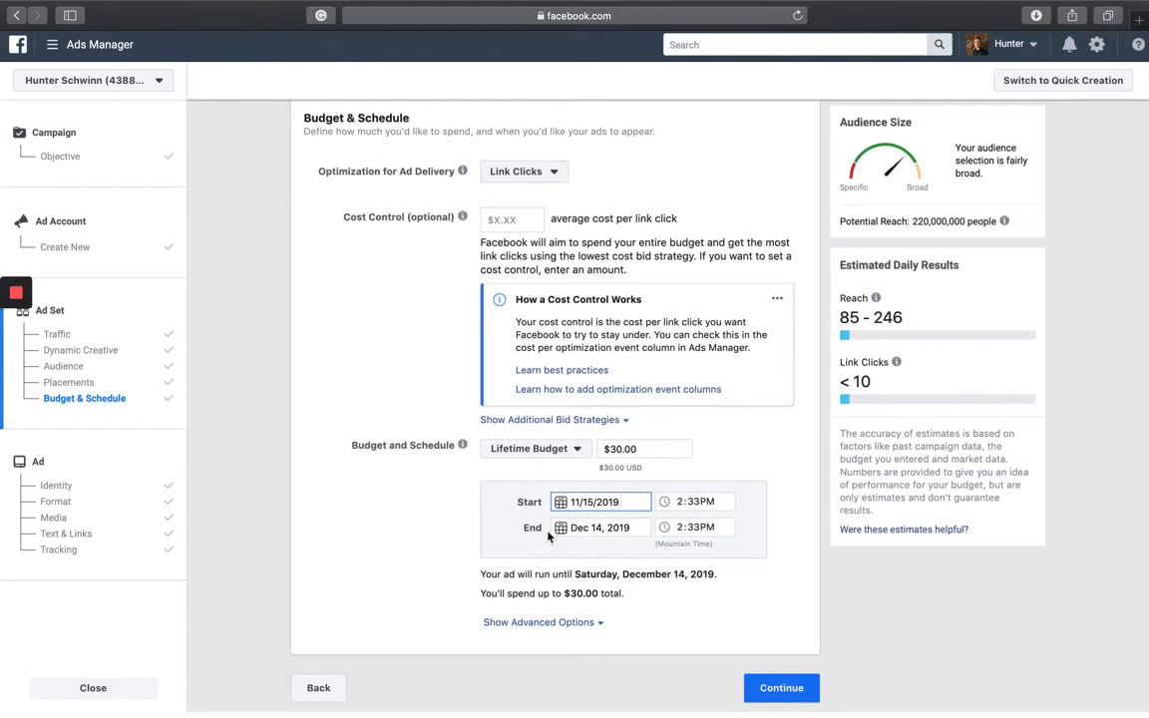
click(773, 687)
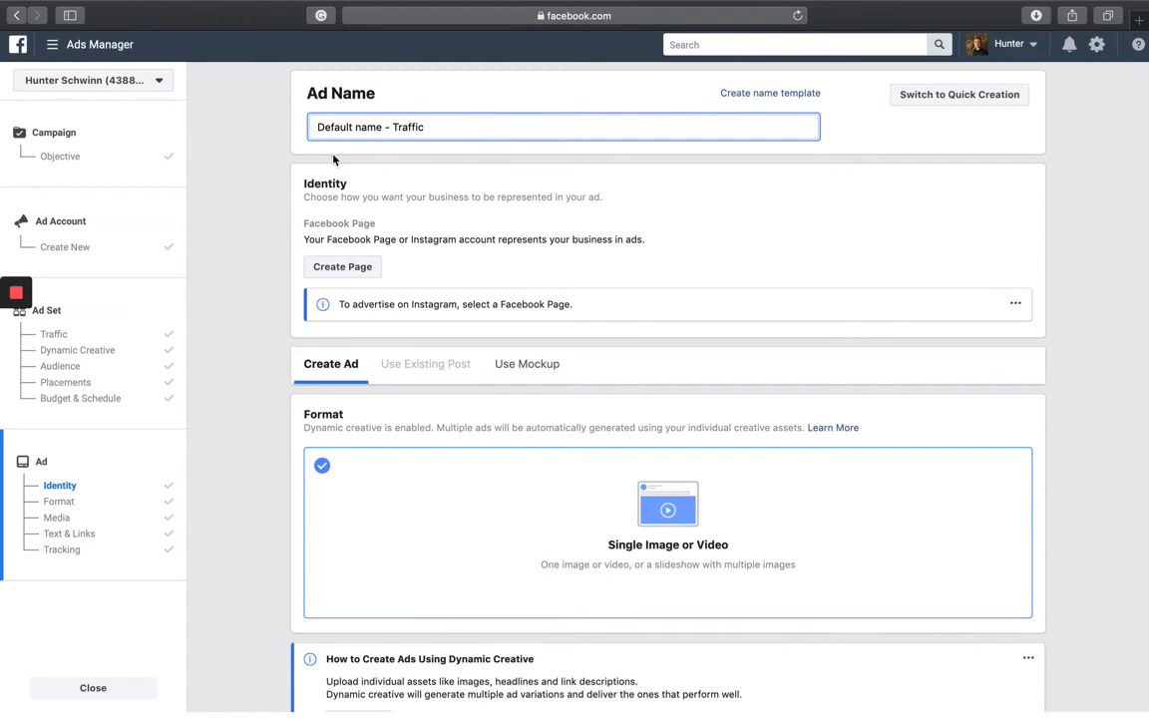
Examine the category choices for a new Facebook Page and cancel without creating one.
click(363, 275)
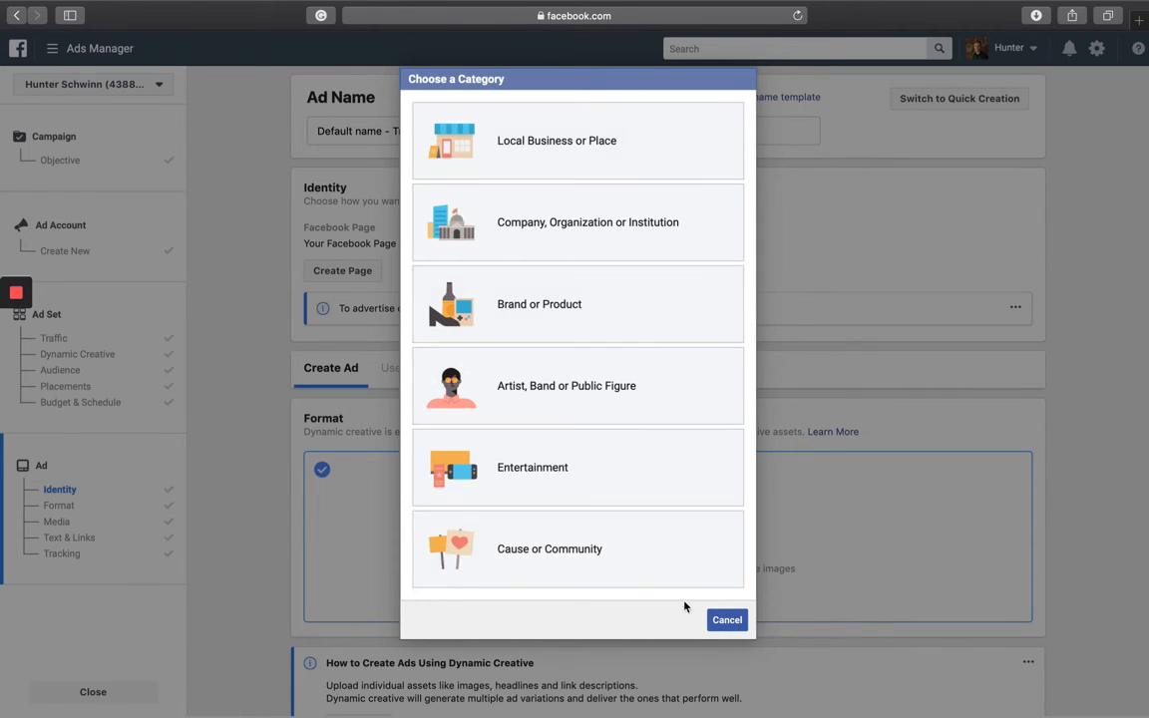
click(731, 621)
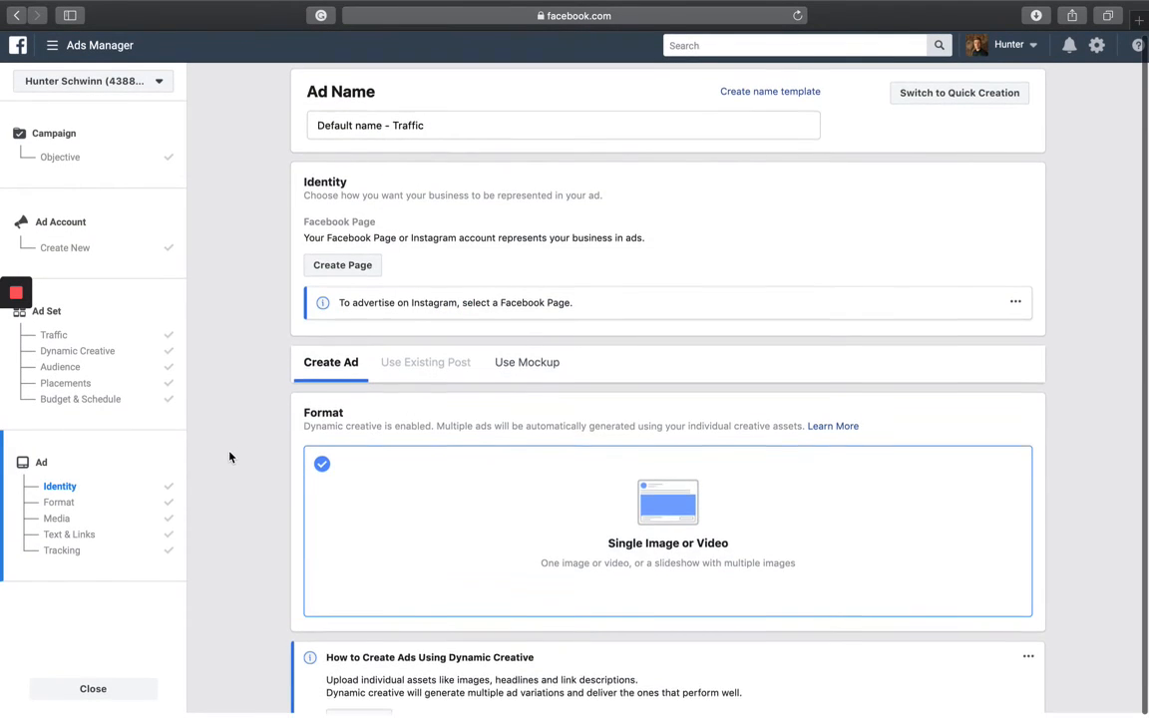
Review the ad's format, media images, primary texts, headlines, description, website URL and call to action.
scroll(231, 456, down, 5)
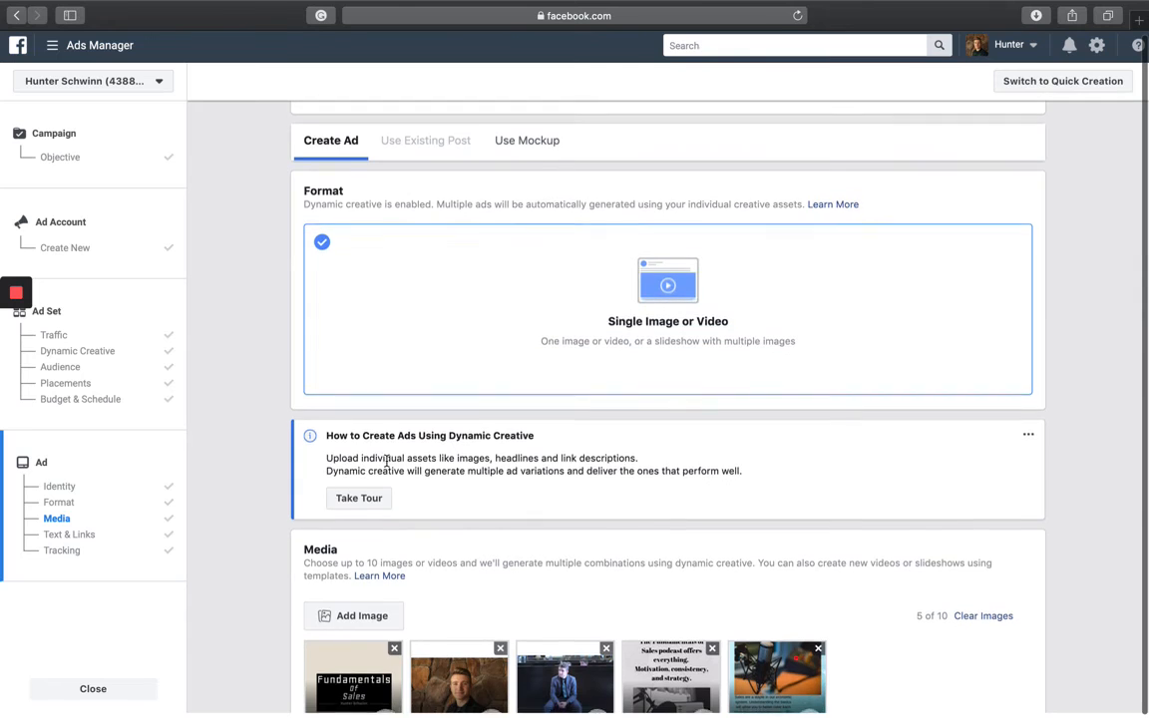
scroll(349, 424, down, 2)
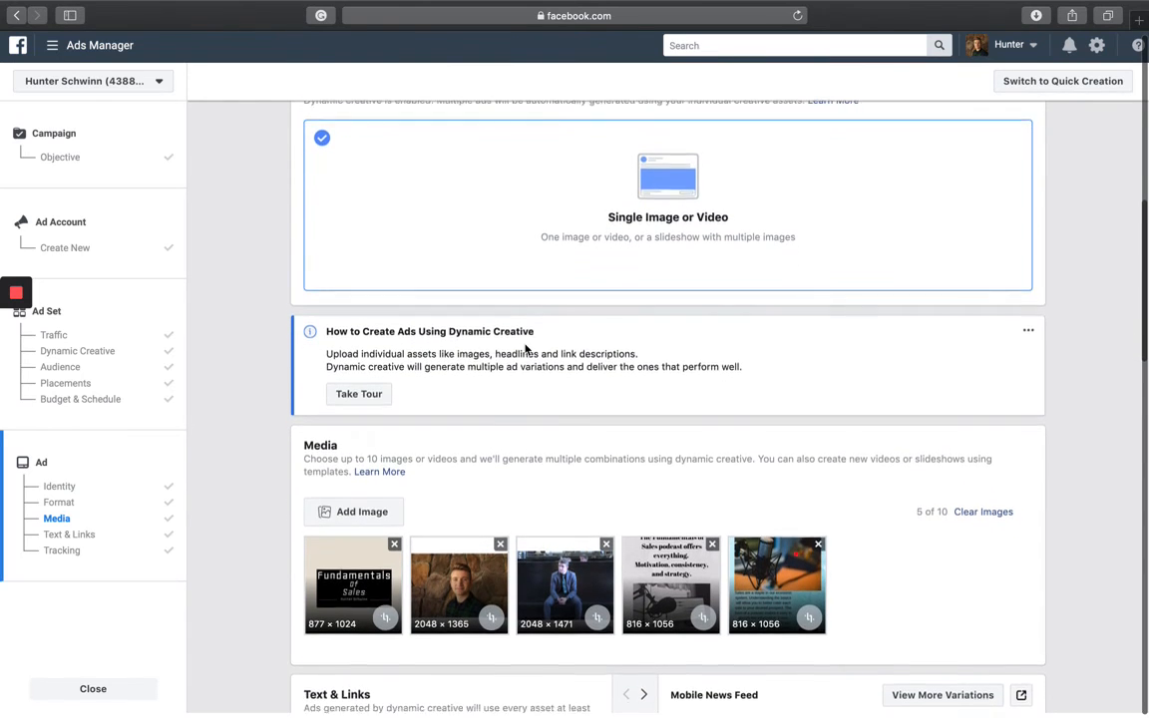
scroll(526, 351, down, 4)
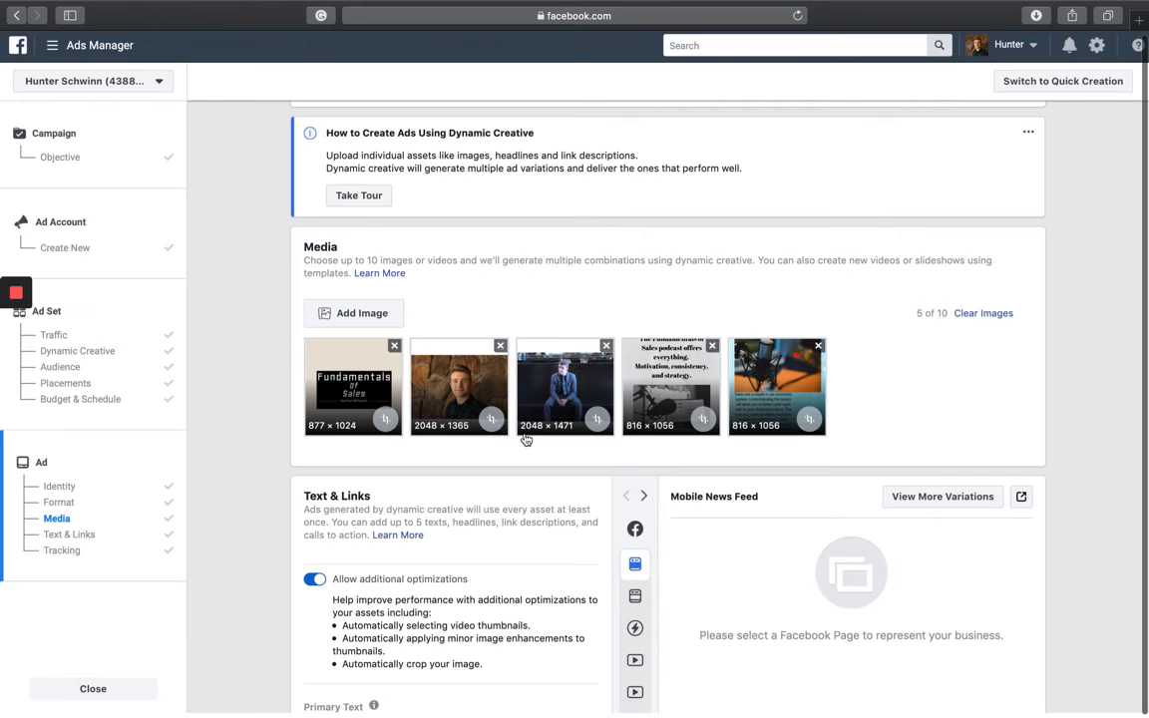
scroll(638, 441, down, 3)
mouse_move(637, 440)
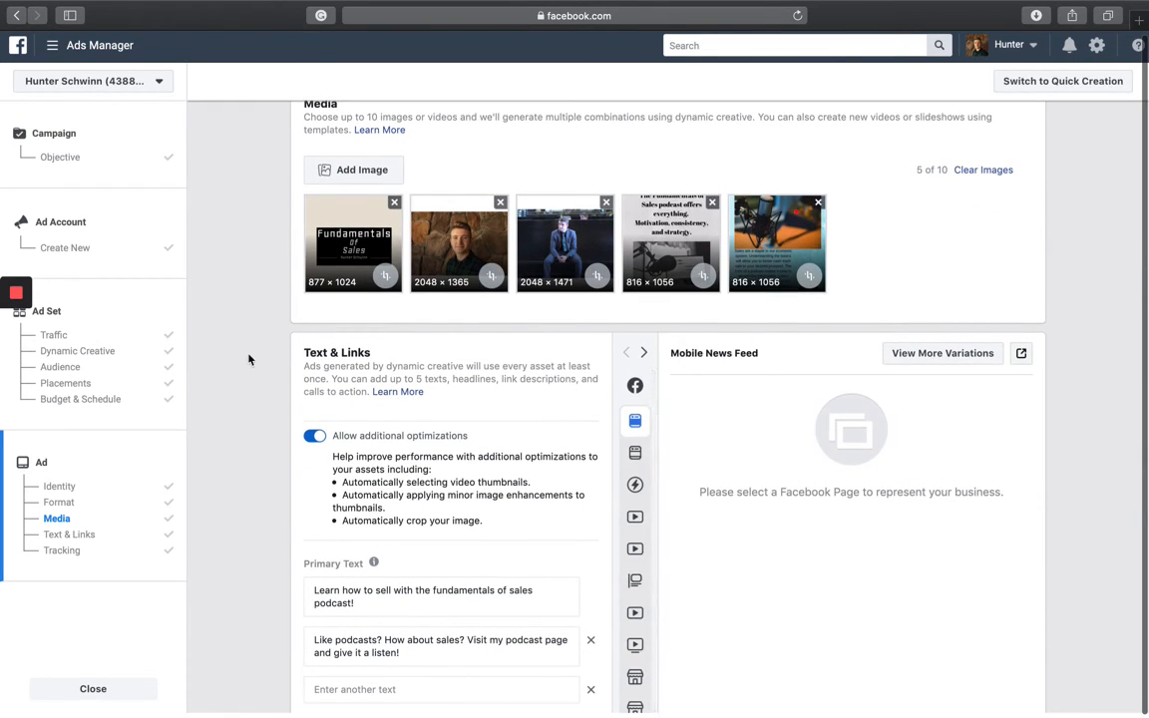
scroll(248, 359, down, 5)
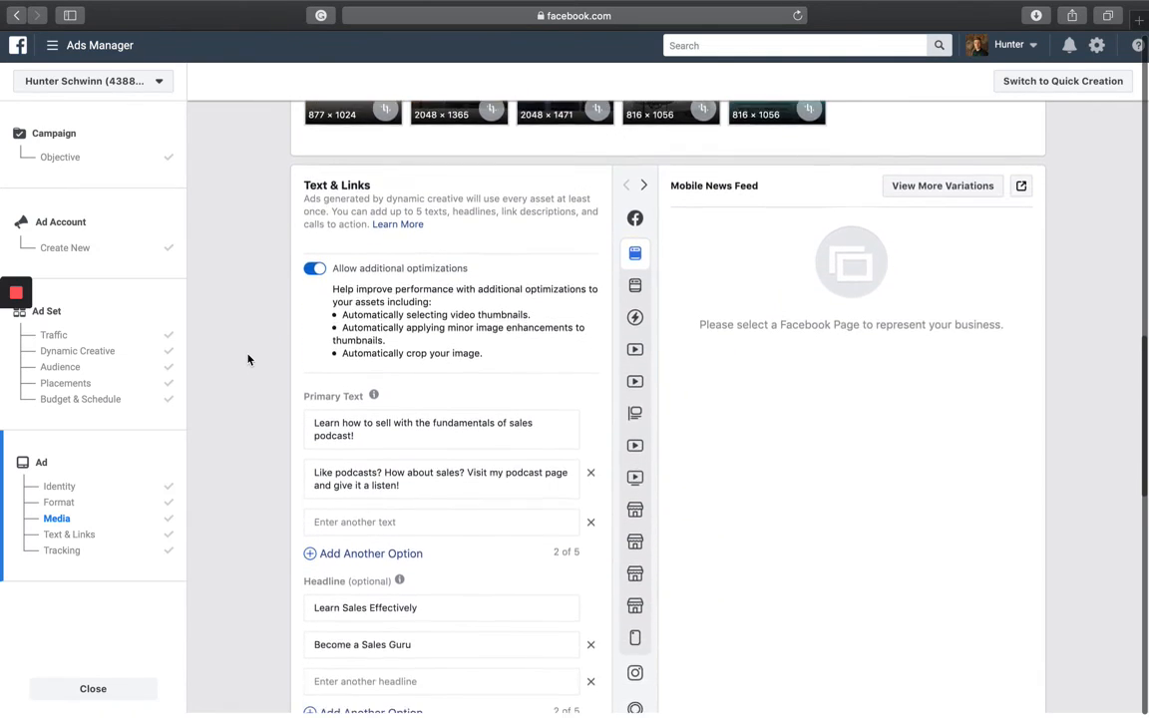
scroll(249, 359, down, 2)
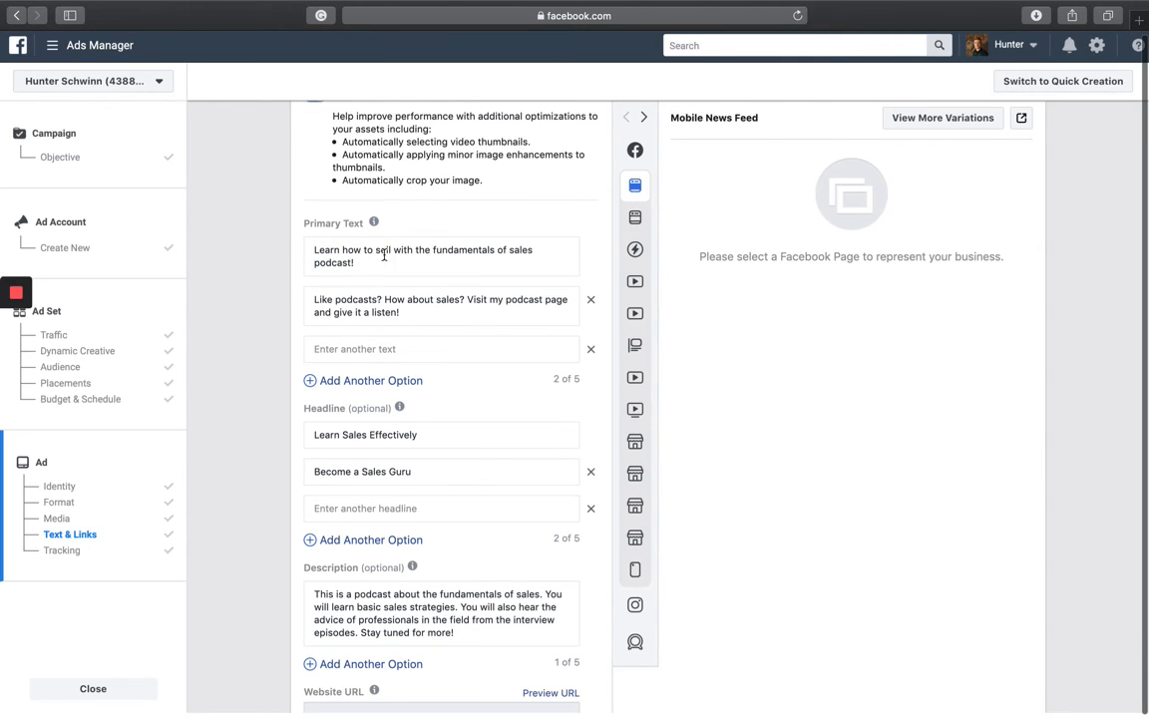
scroll(274, 304, down, 3)
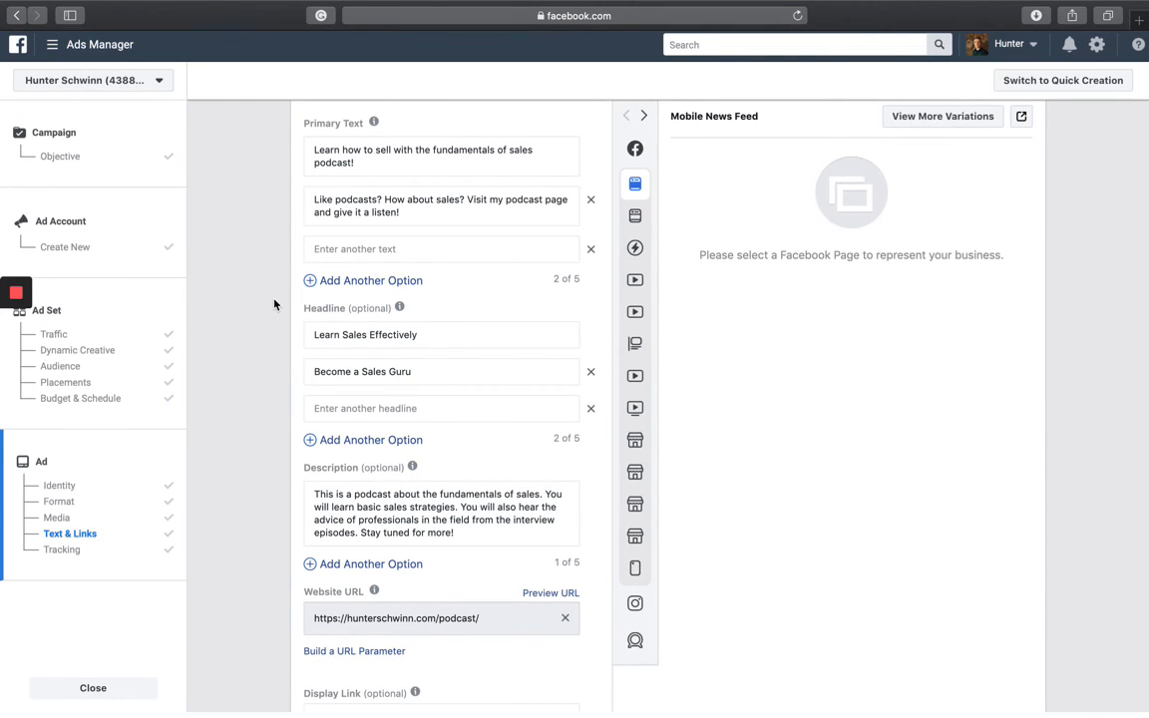
mouse_move(310, 312)
scroll(290, 389, down, 3)
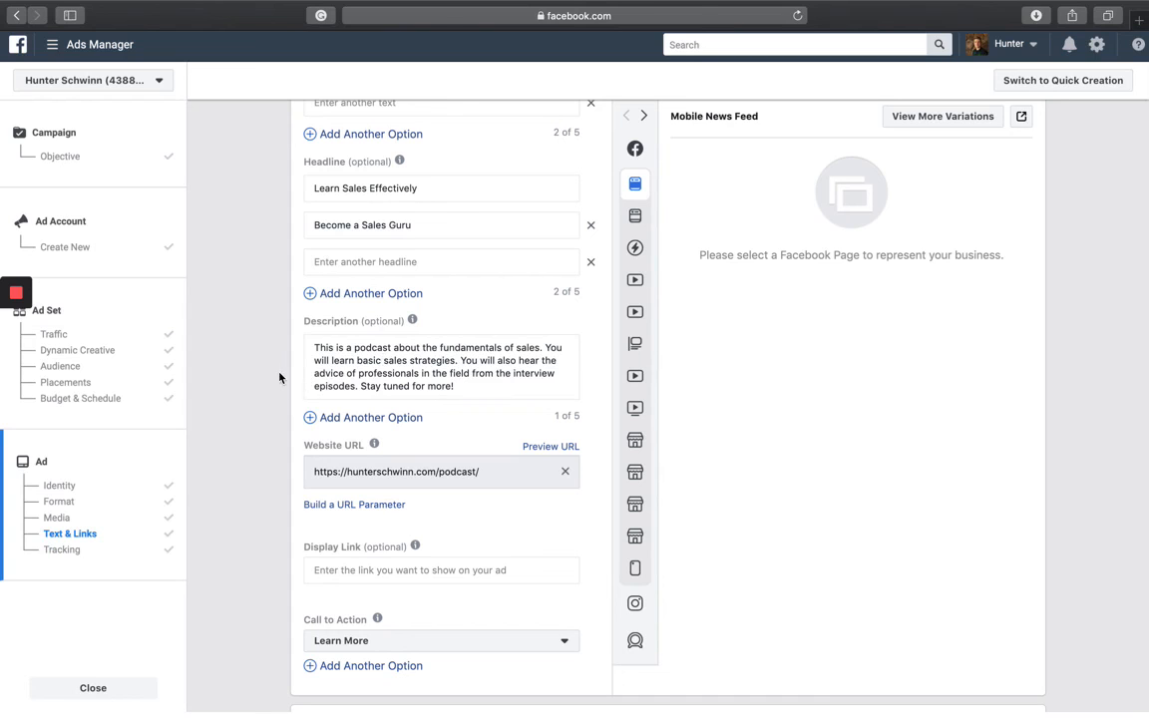
scroll(279, 377, down, 4)
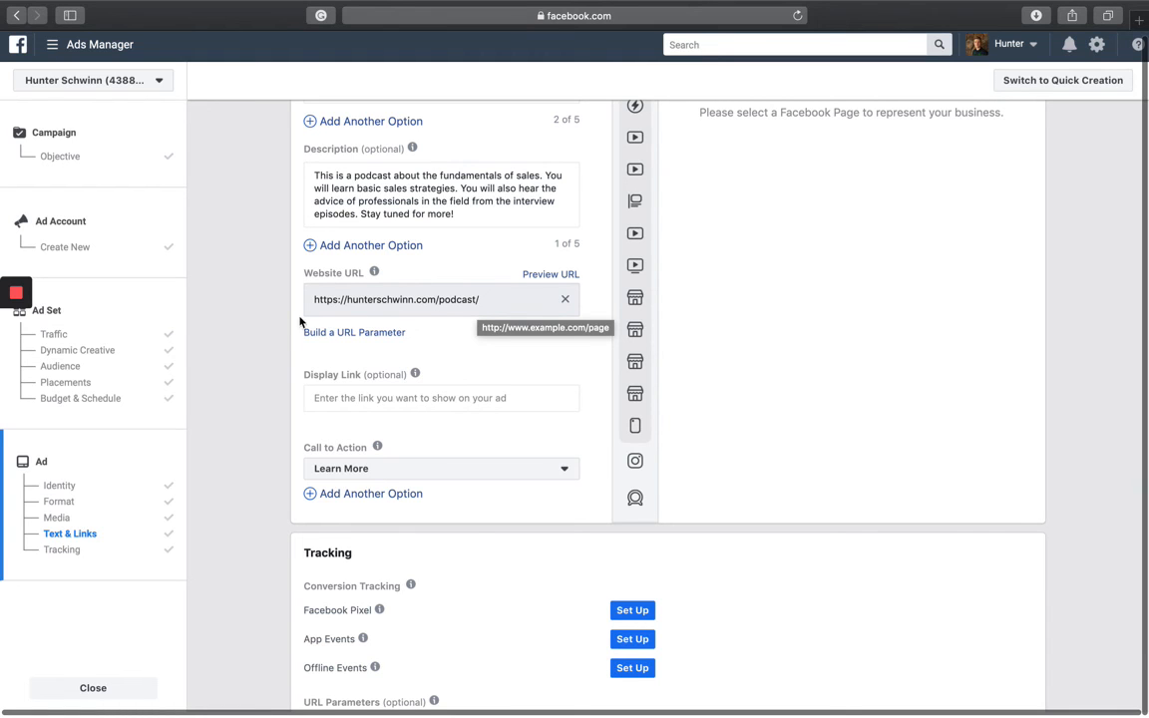
Confirm the finished ad to submit the campaign.
scroll(294, 323, down, 5)
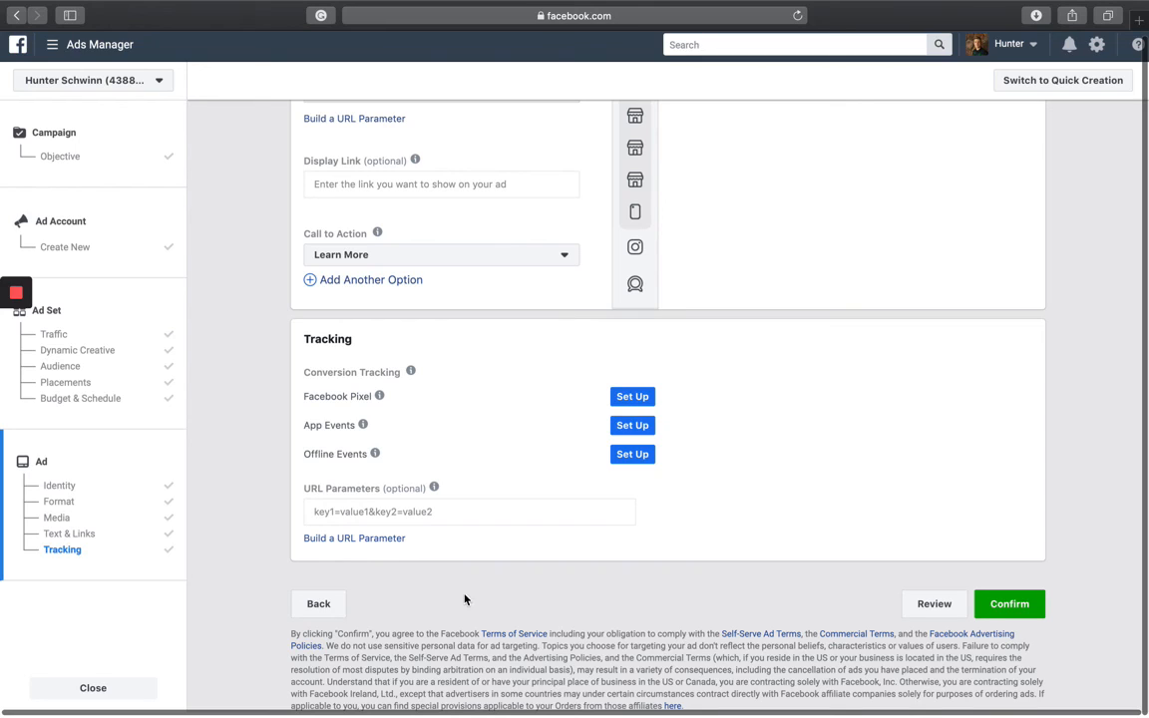
click(1001, 604)
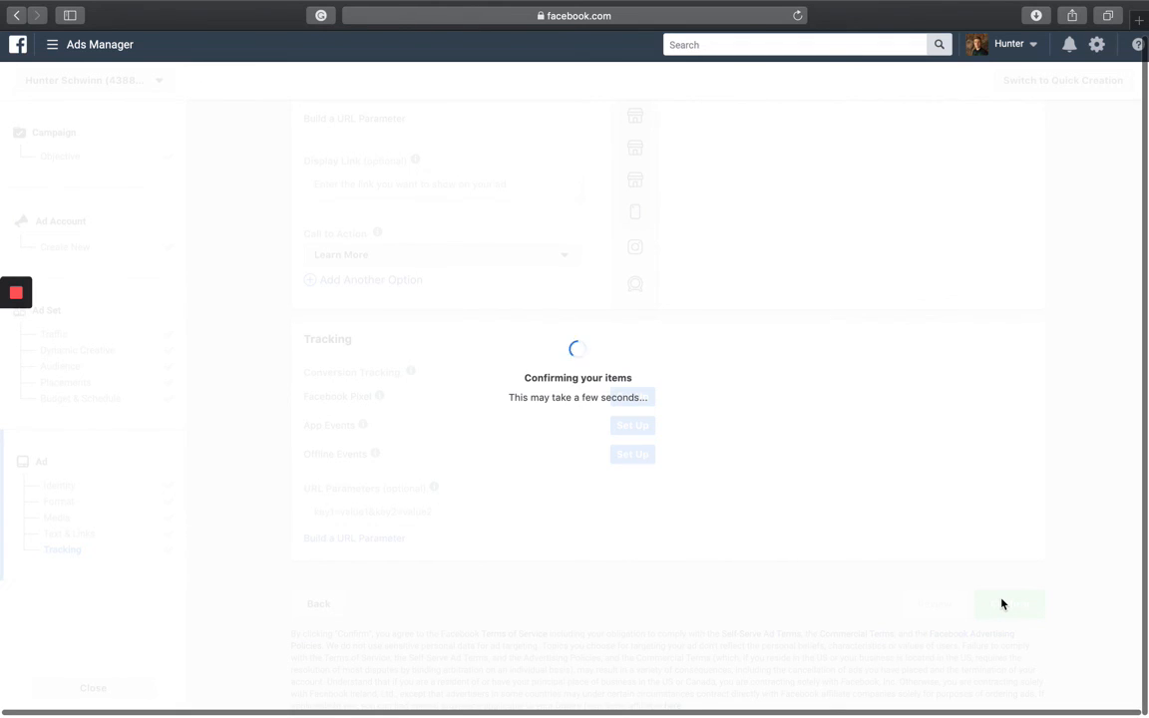